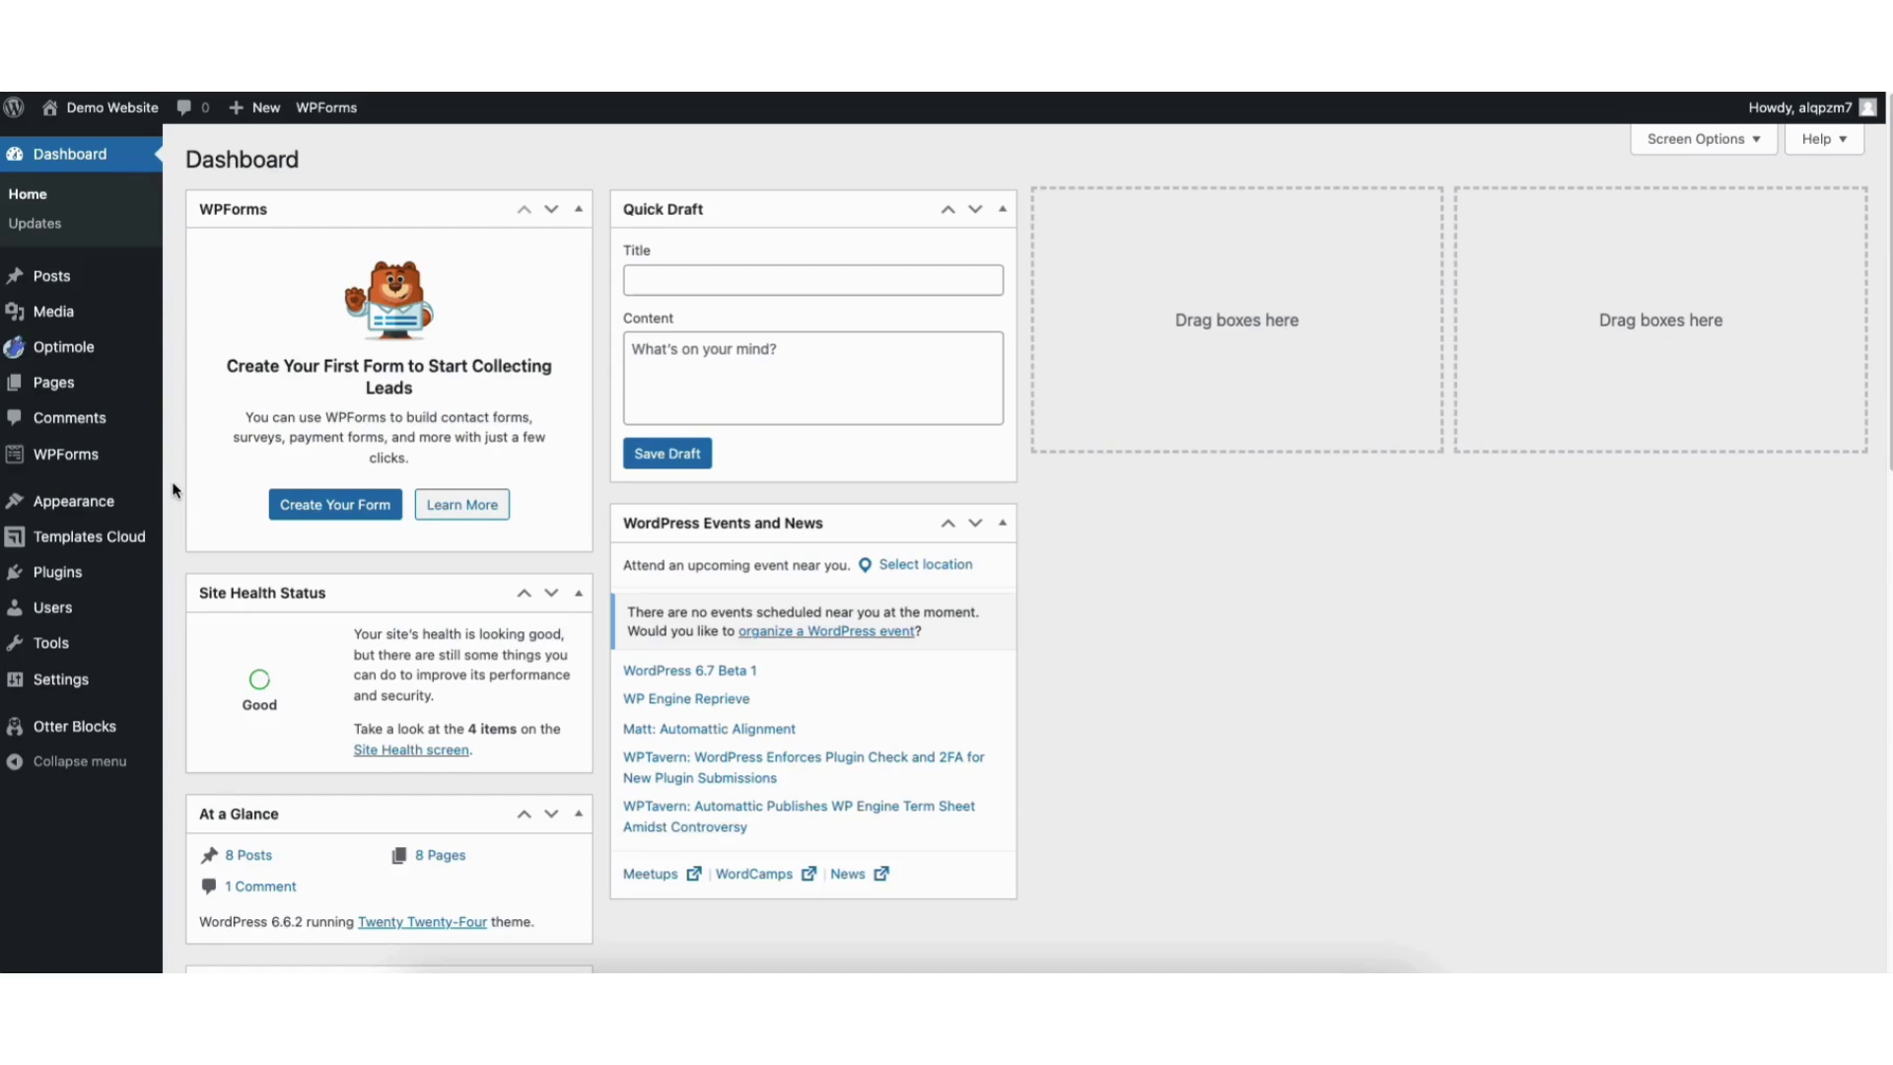
# Search the plugin directory for 'yoast seo' and install the Yoast SEO plugin
pyautogui.moveTo(50, 578)
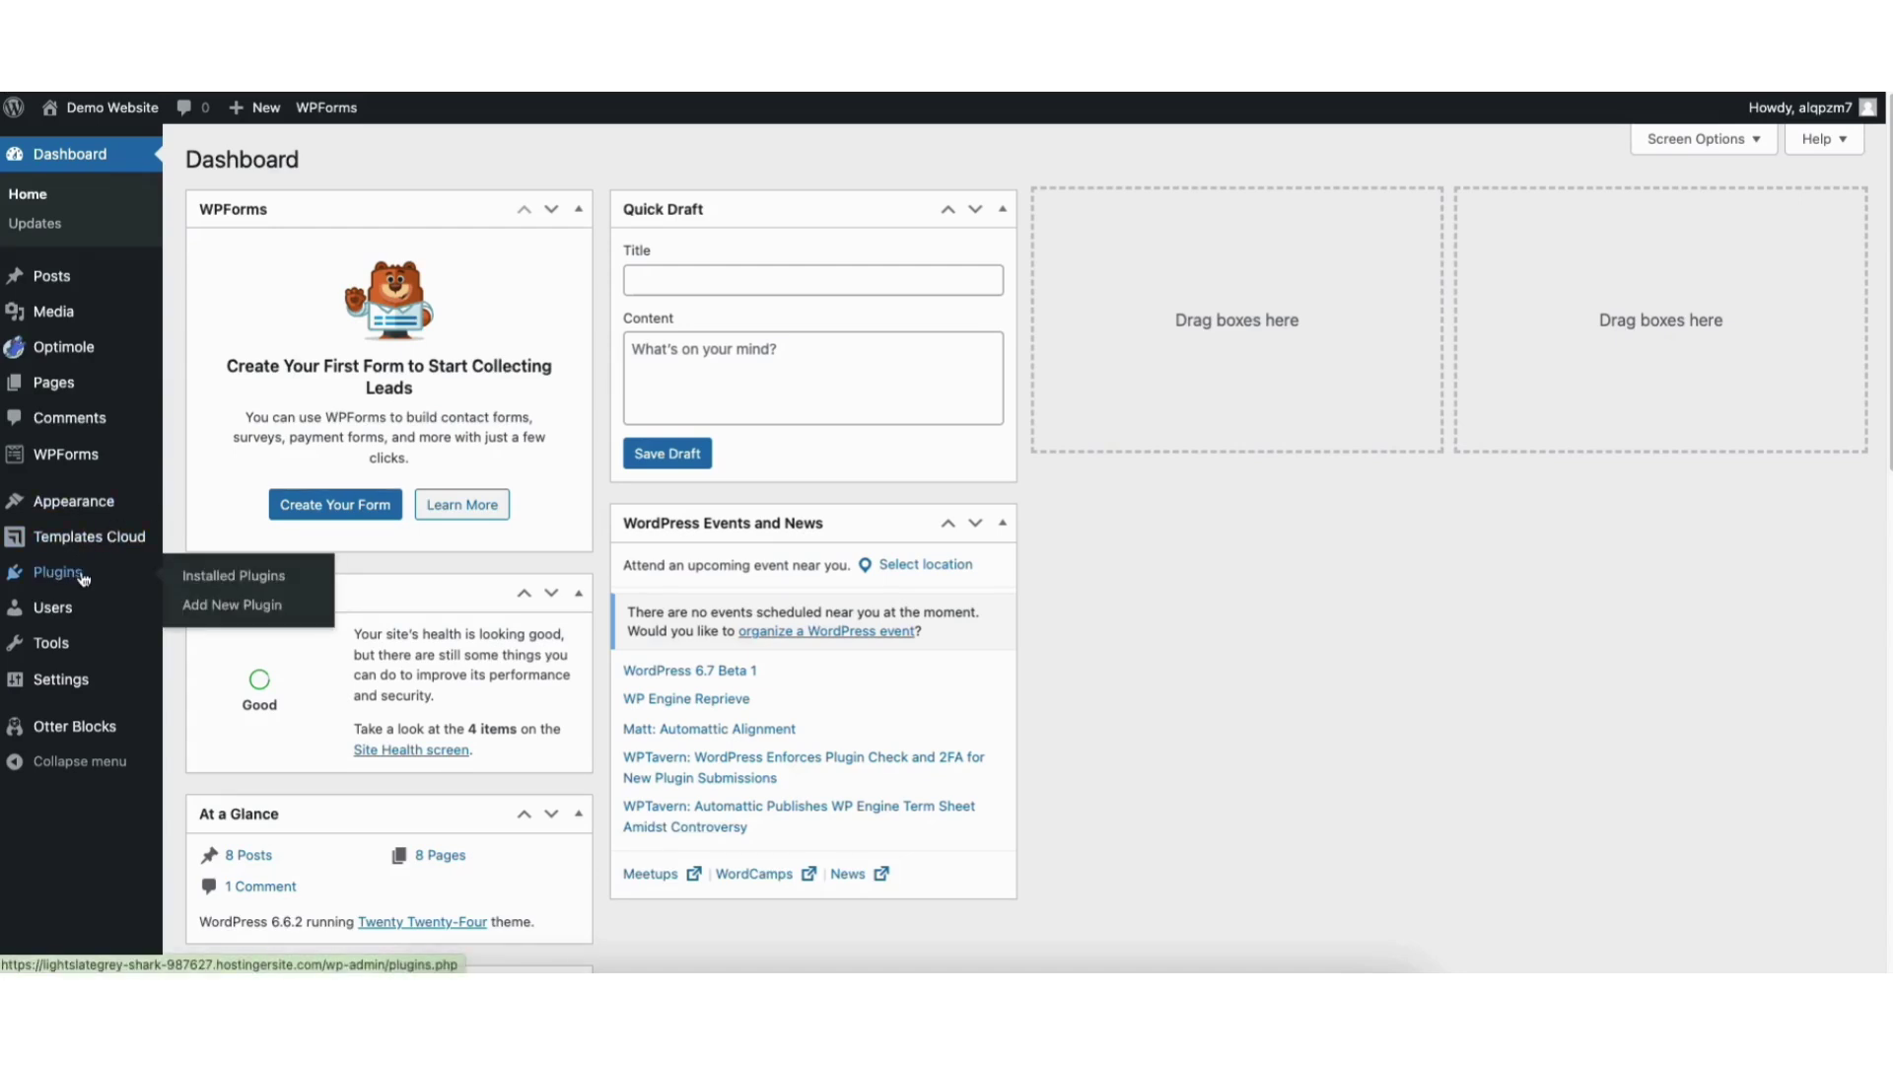
pyautogui.click(179, 610)
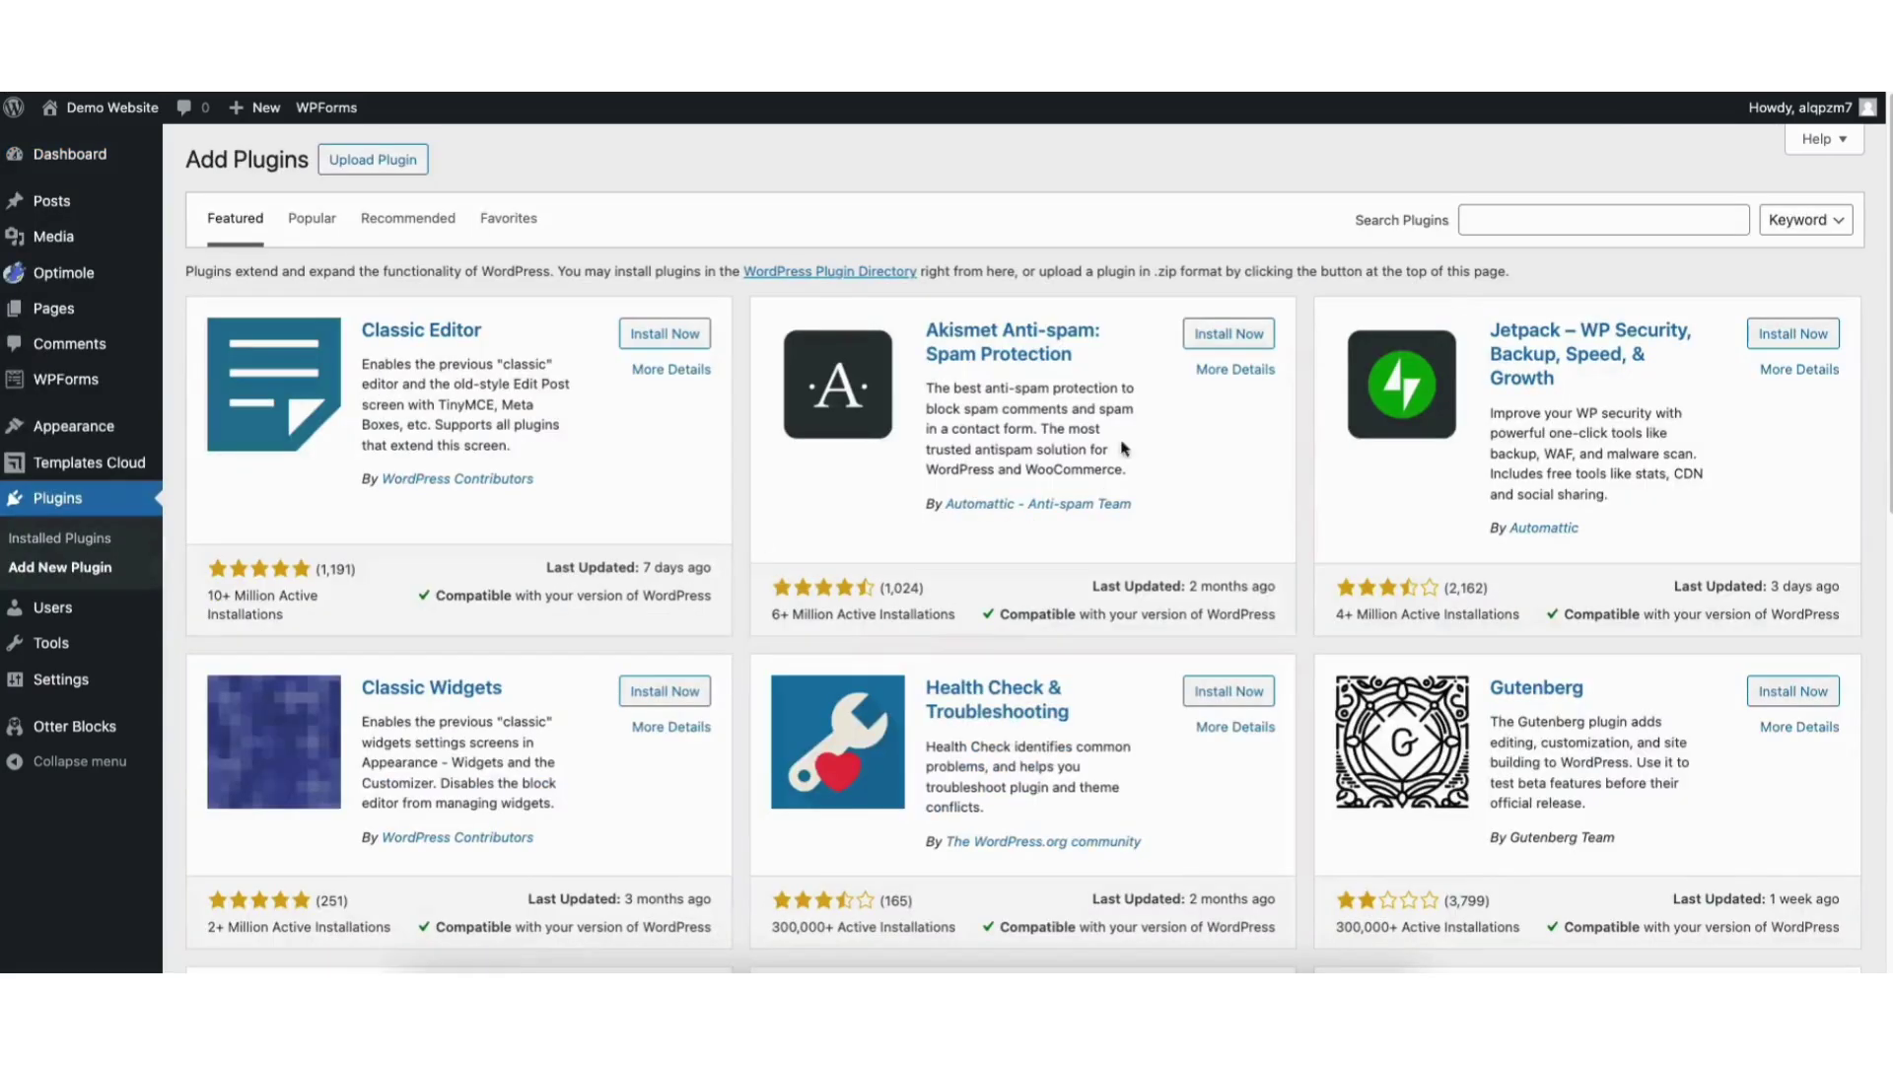
pyautogui.click(1497, 223)
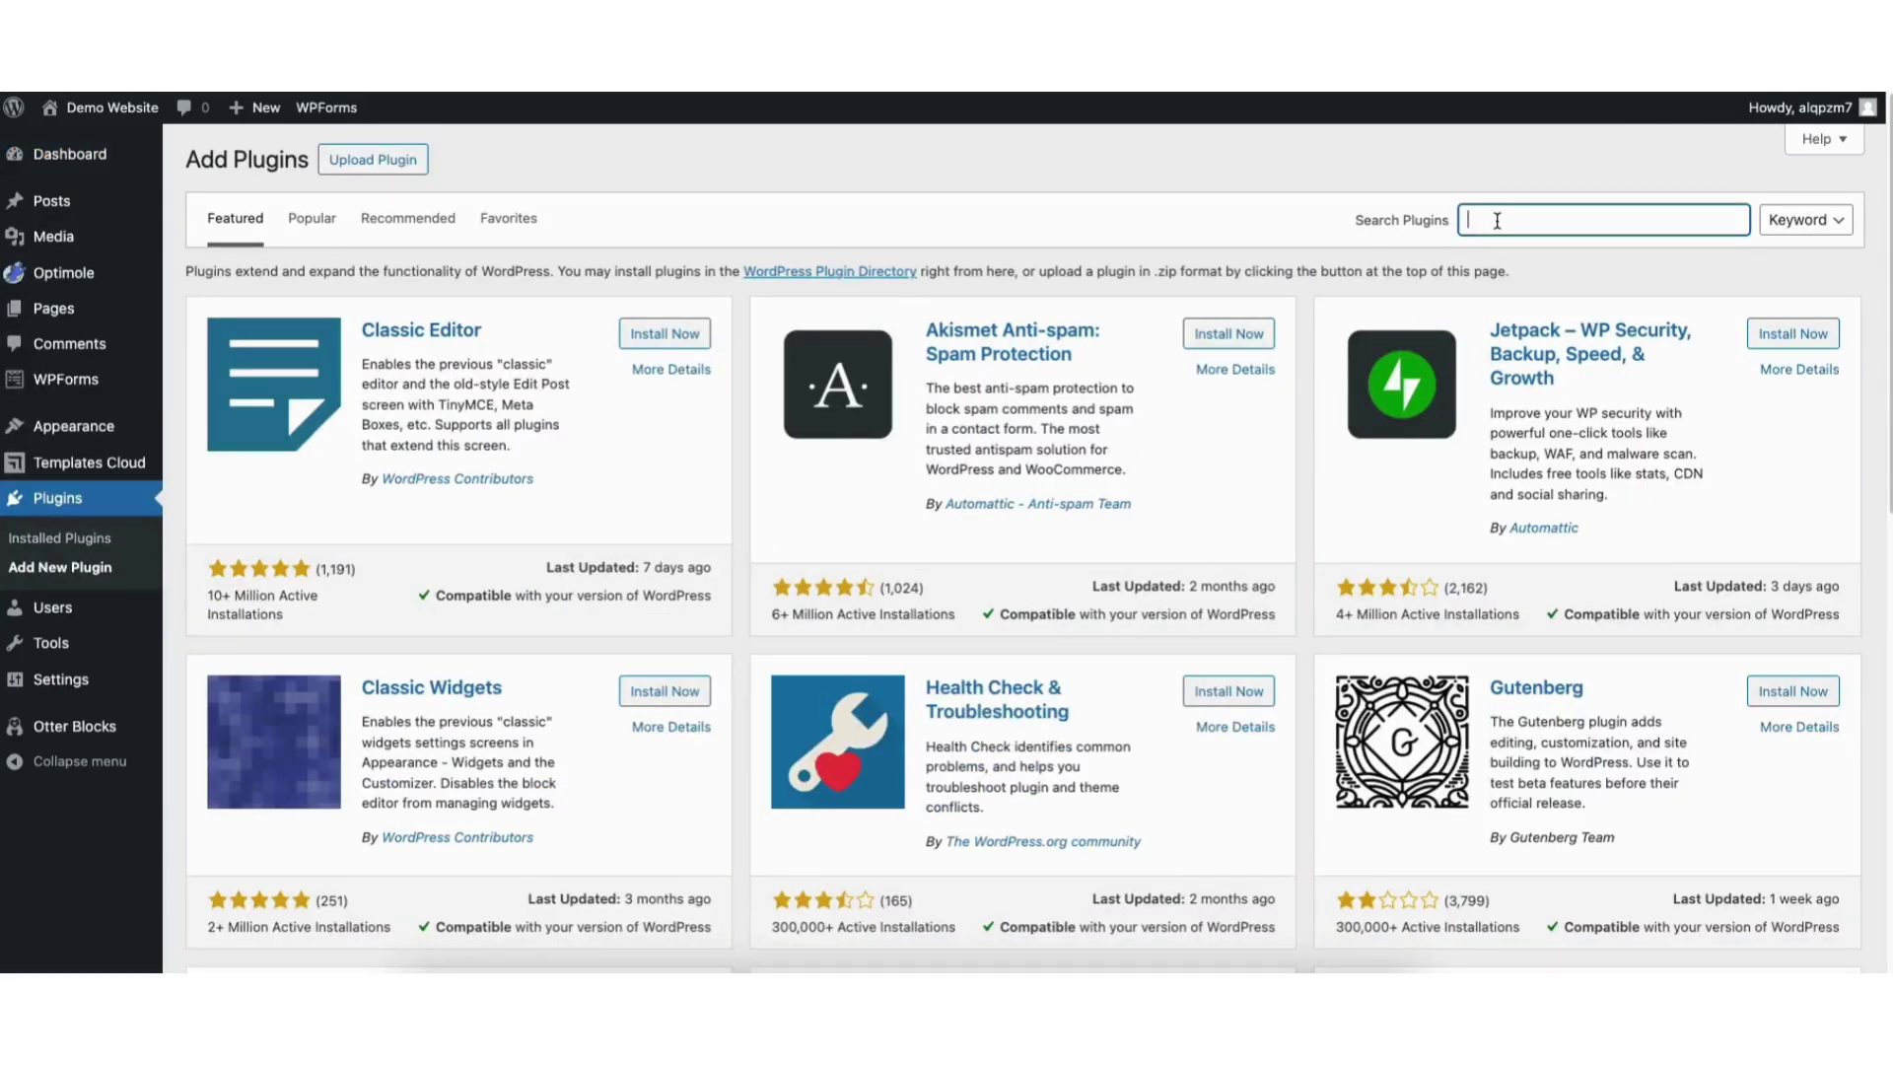
pyautogui.write('yoast seo')
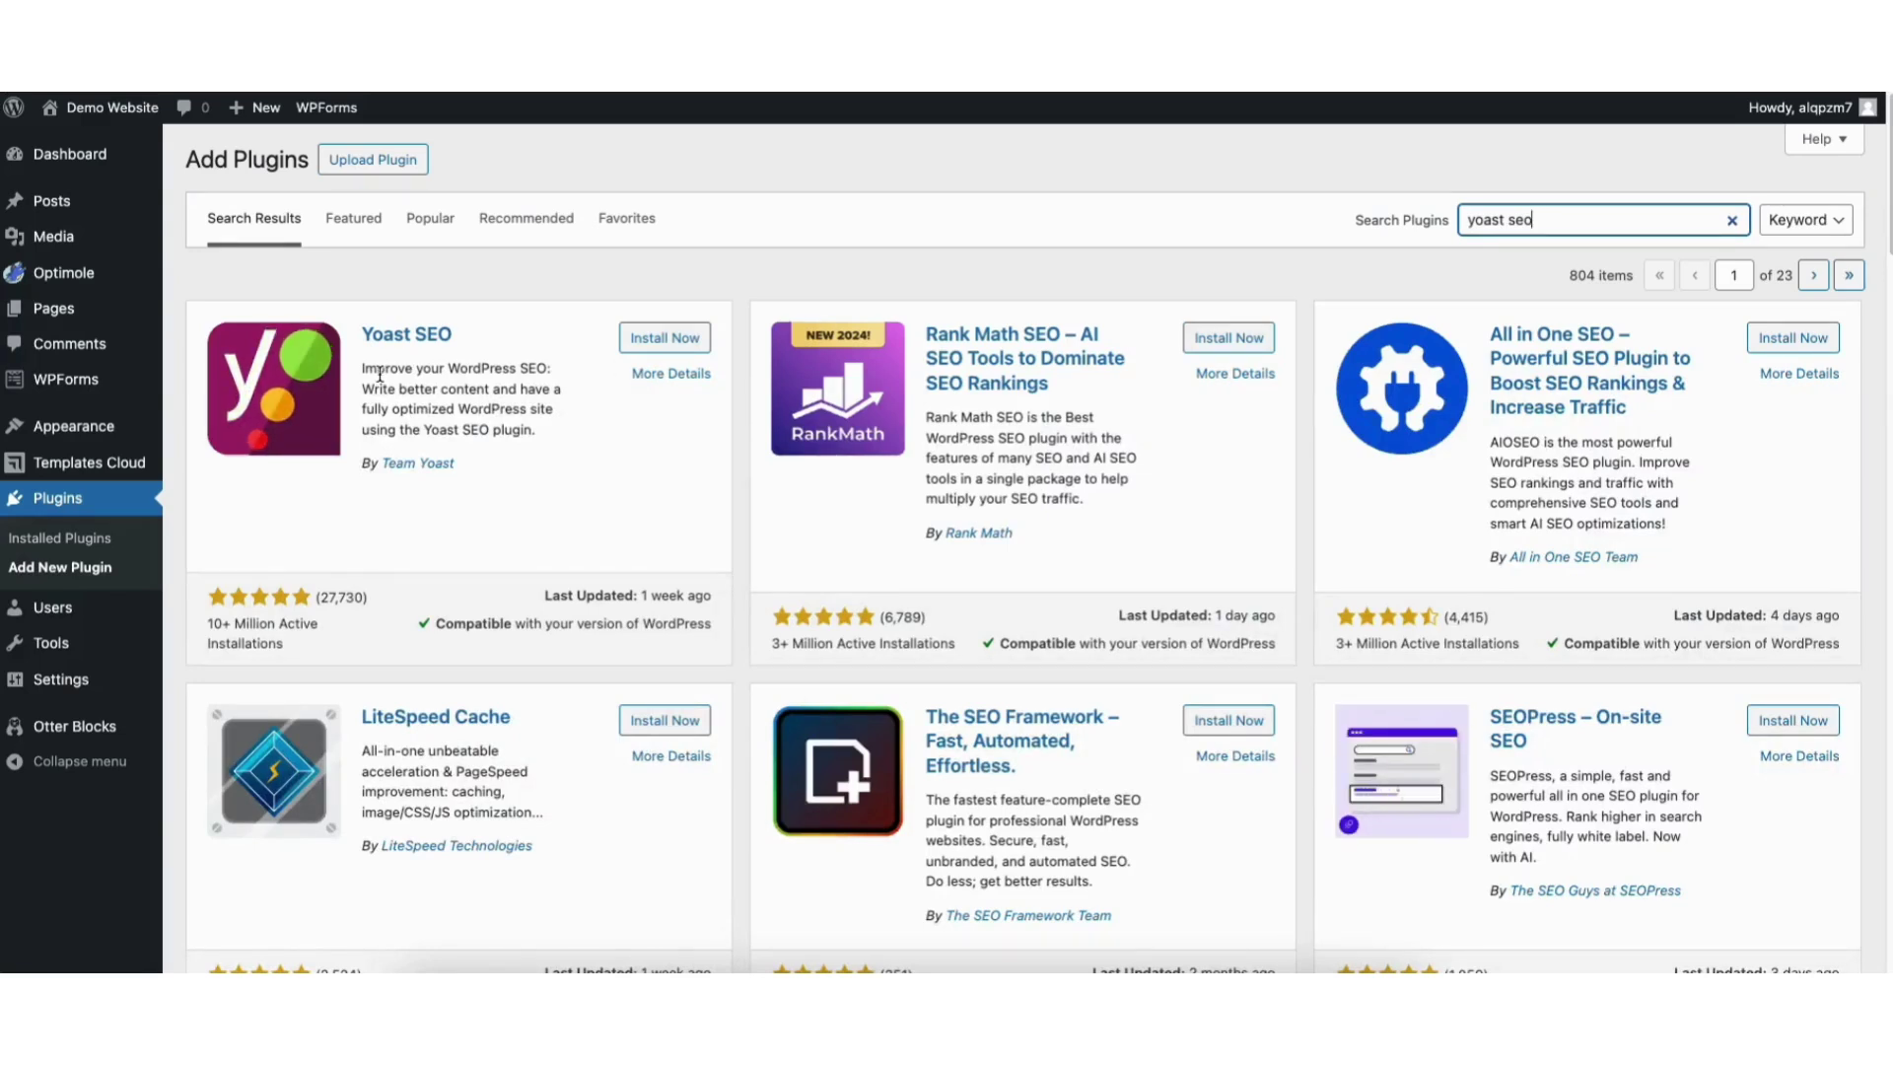
pyautogui.click(650, 343)
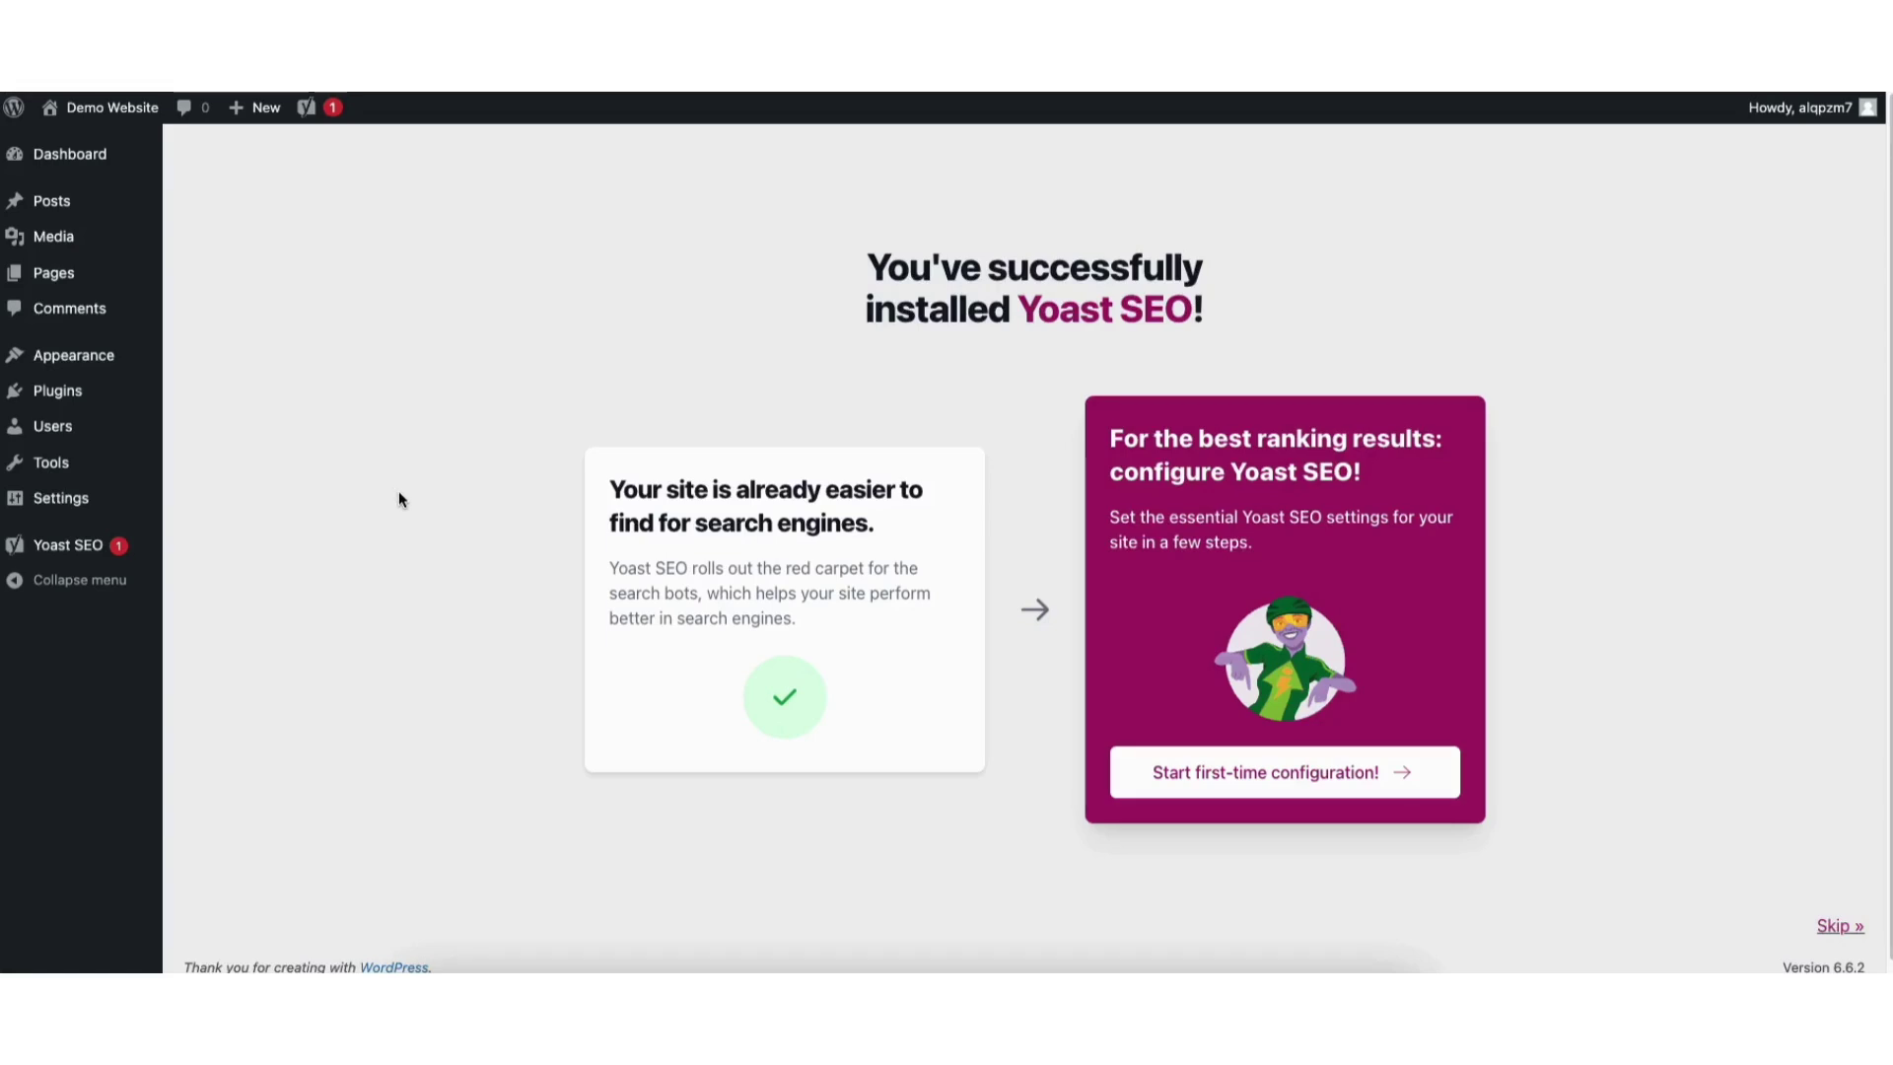
# Go to All Posts and open the tomato soup recipe post in the editor
pyautogui.moveTo(65, 203)
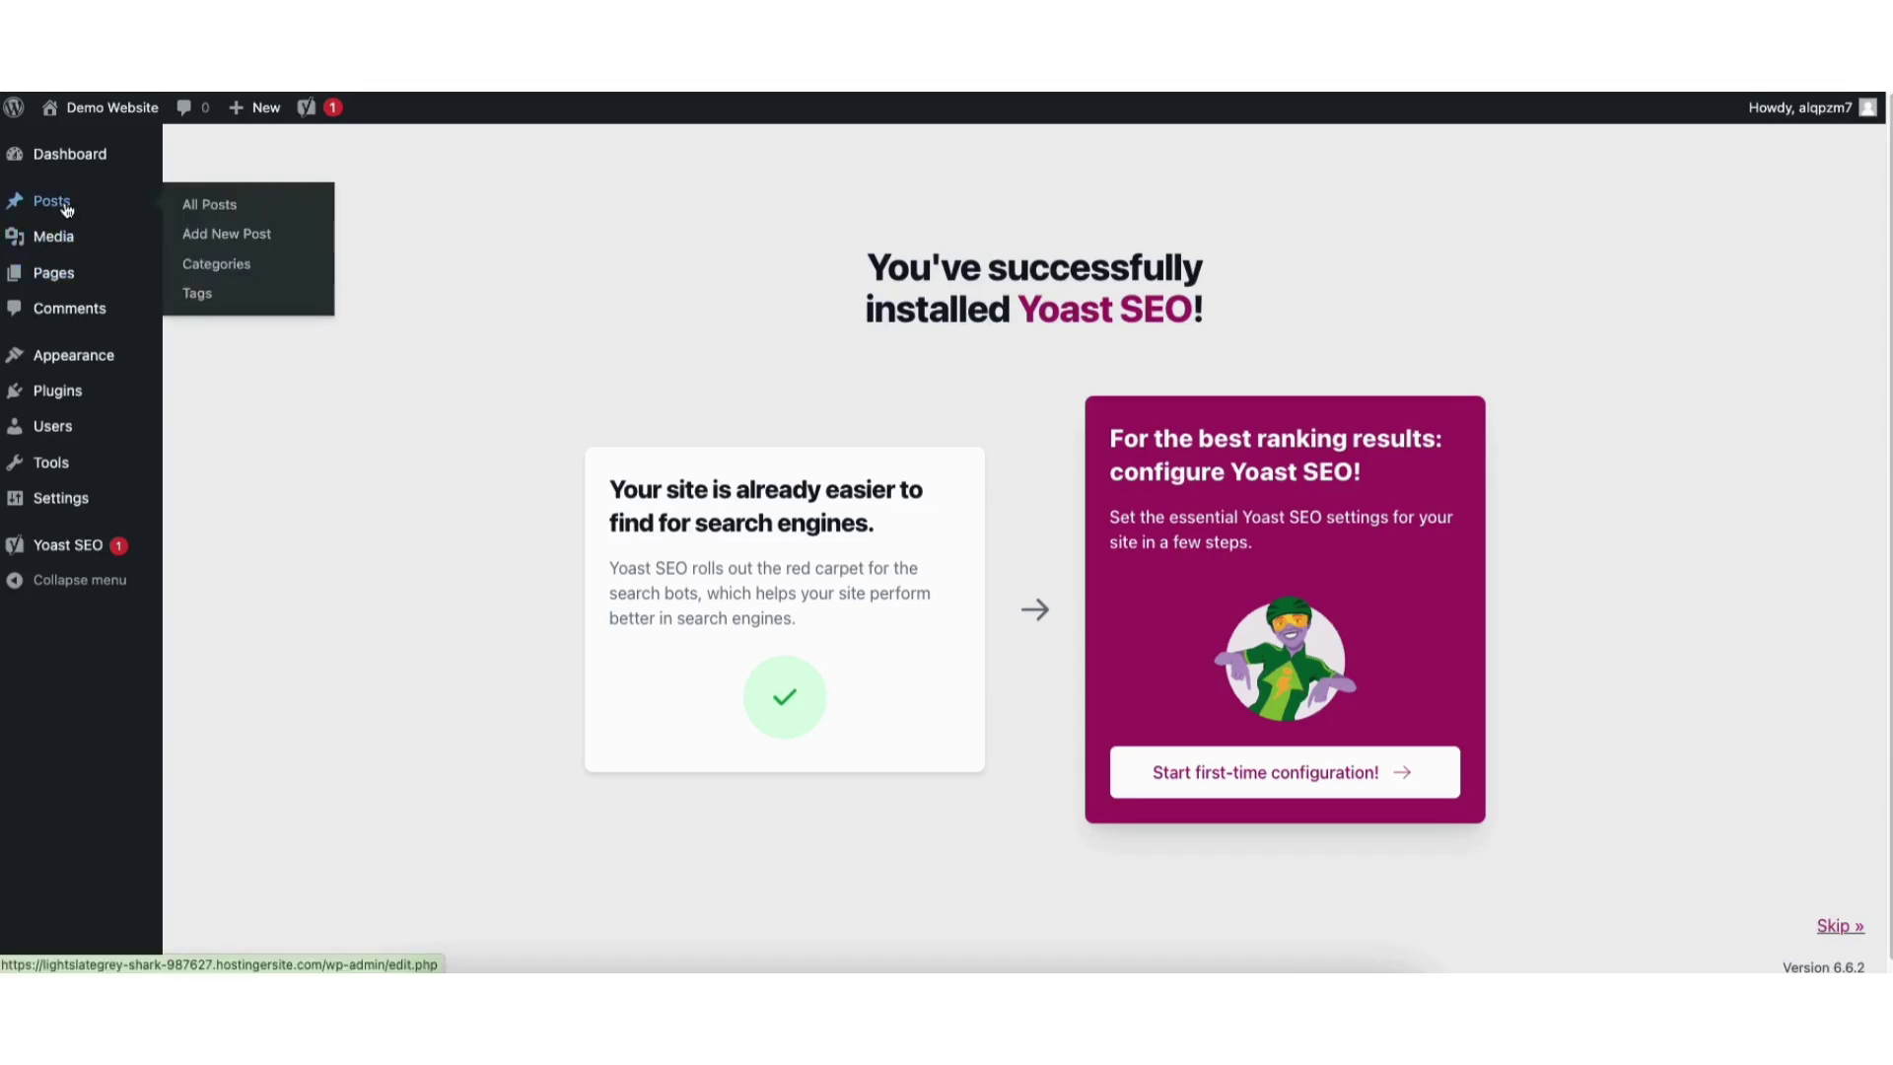
pyautogui.moveTo(53, 277)
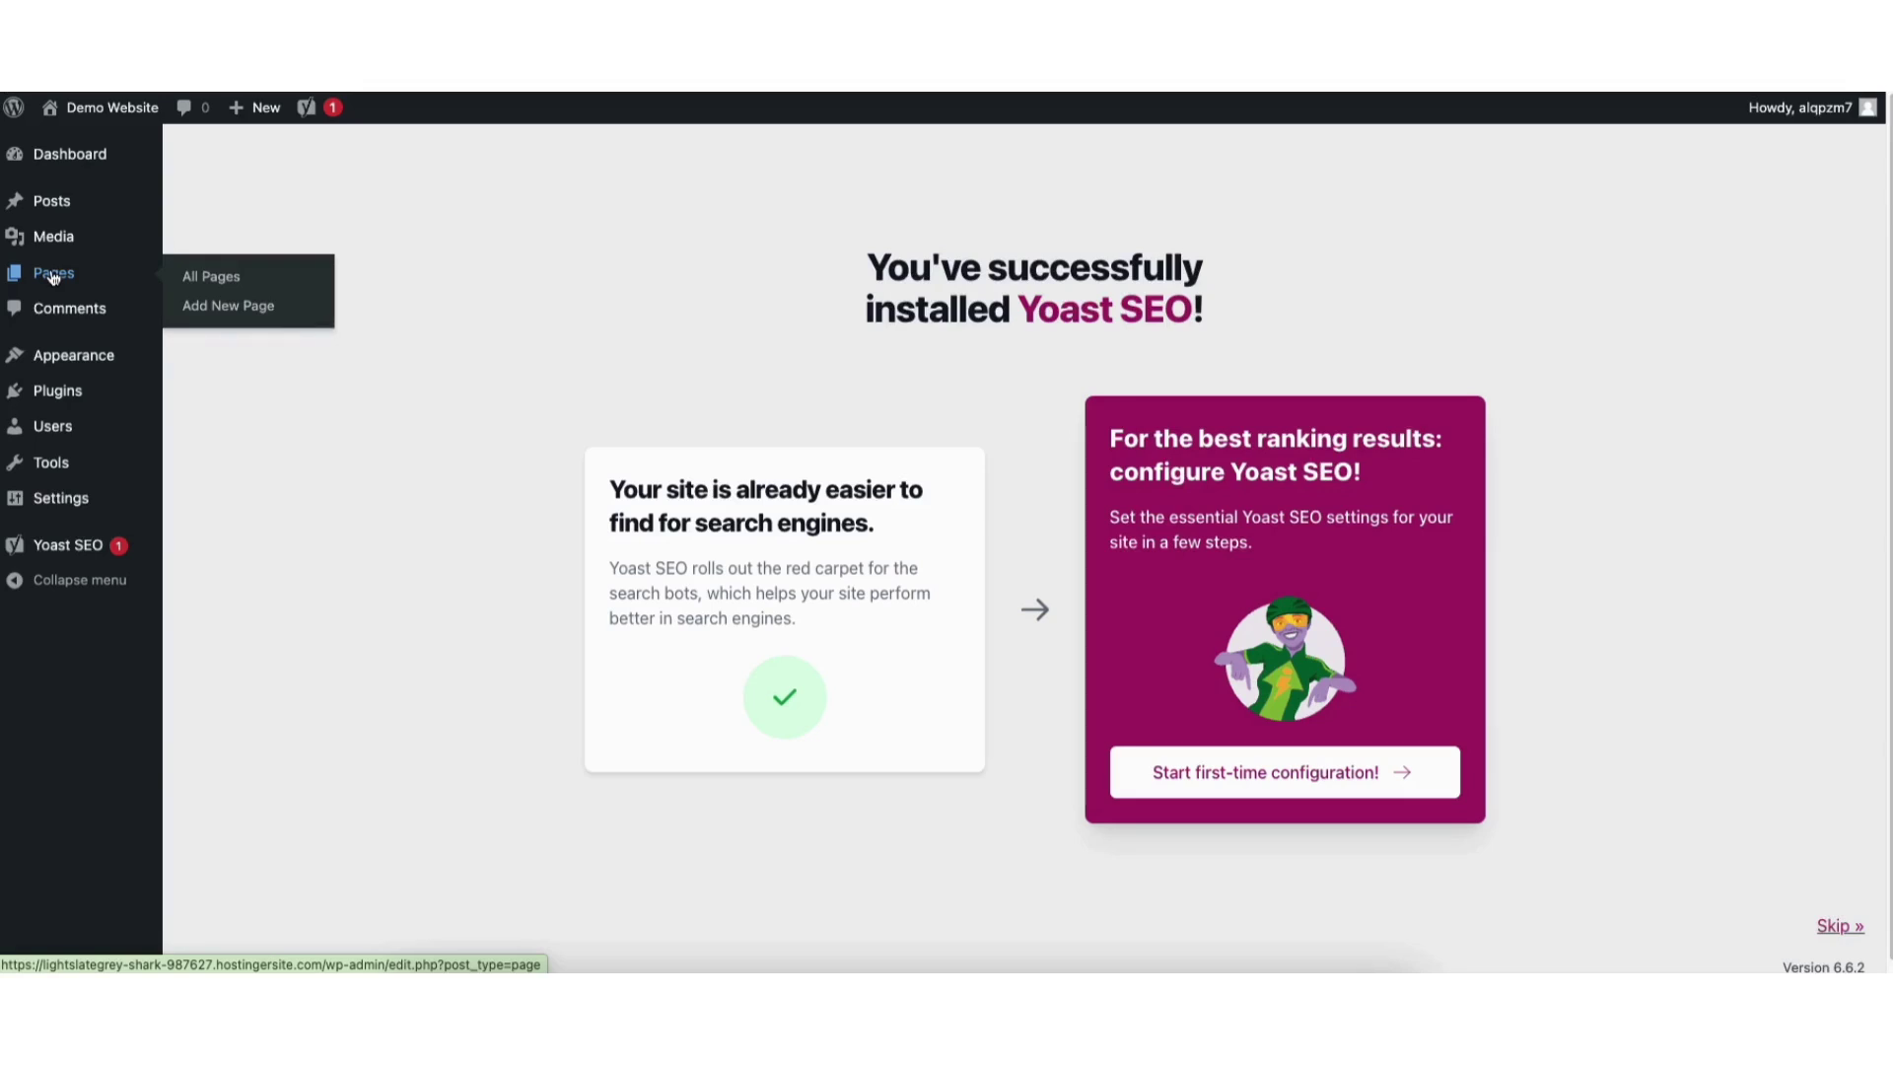
pyautogui.click(54, 207)
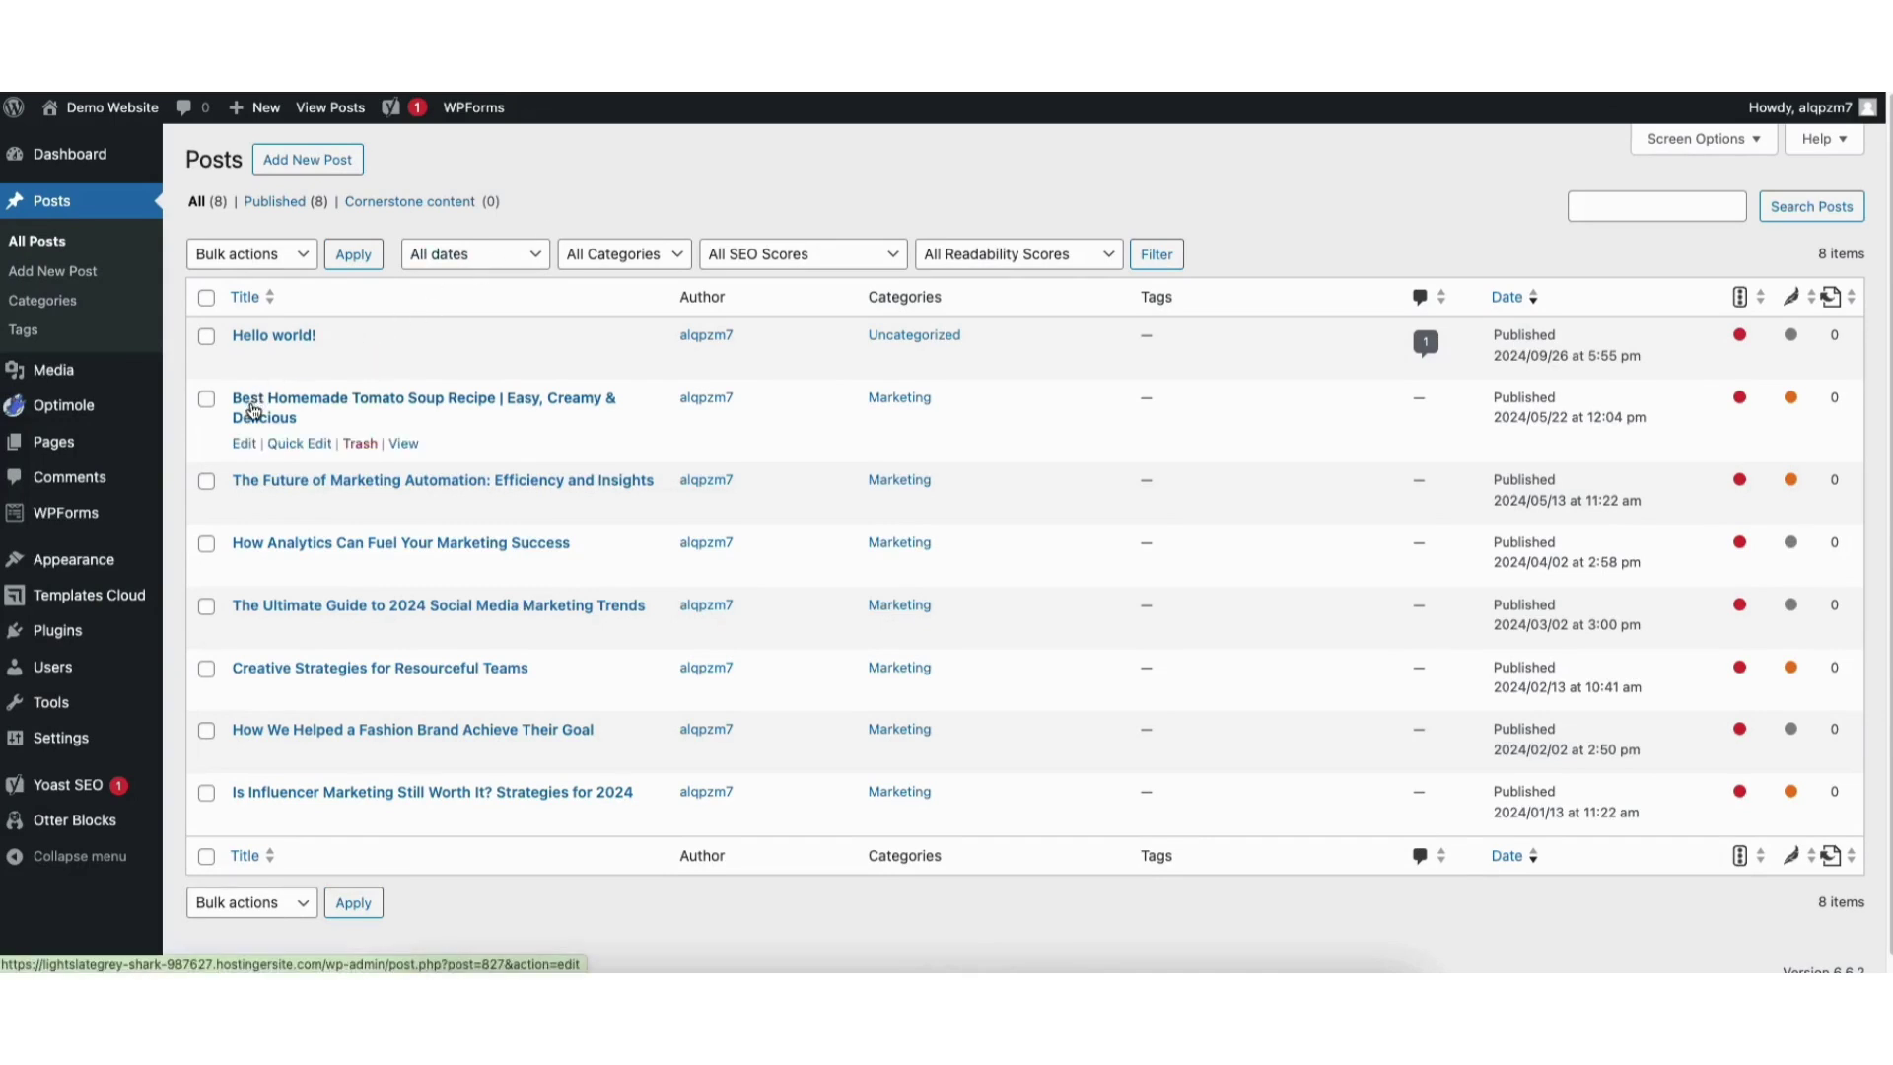
pyautogui.click(243, 445)
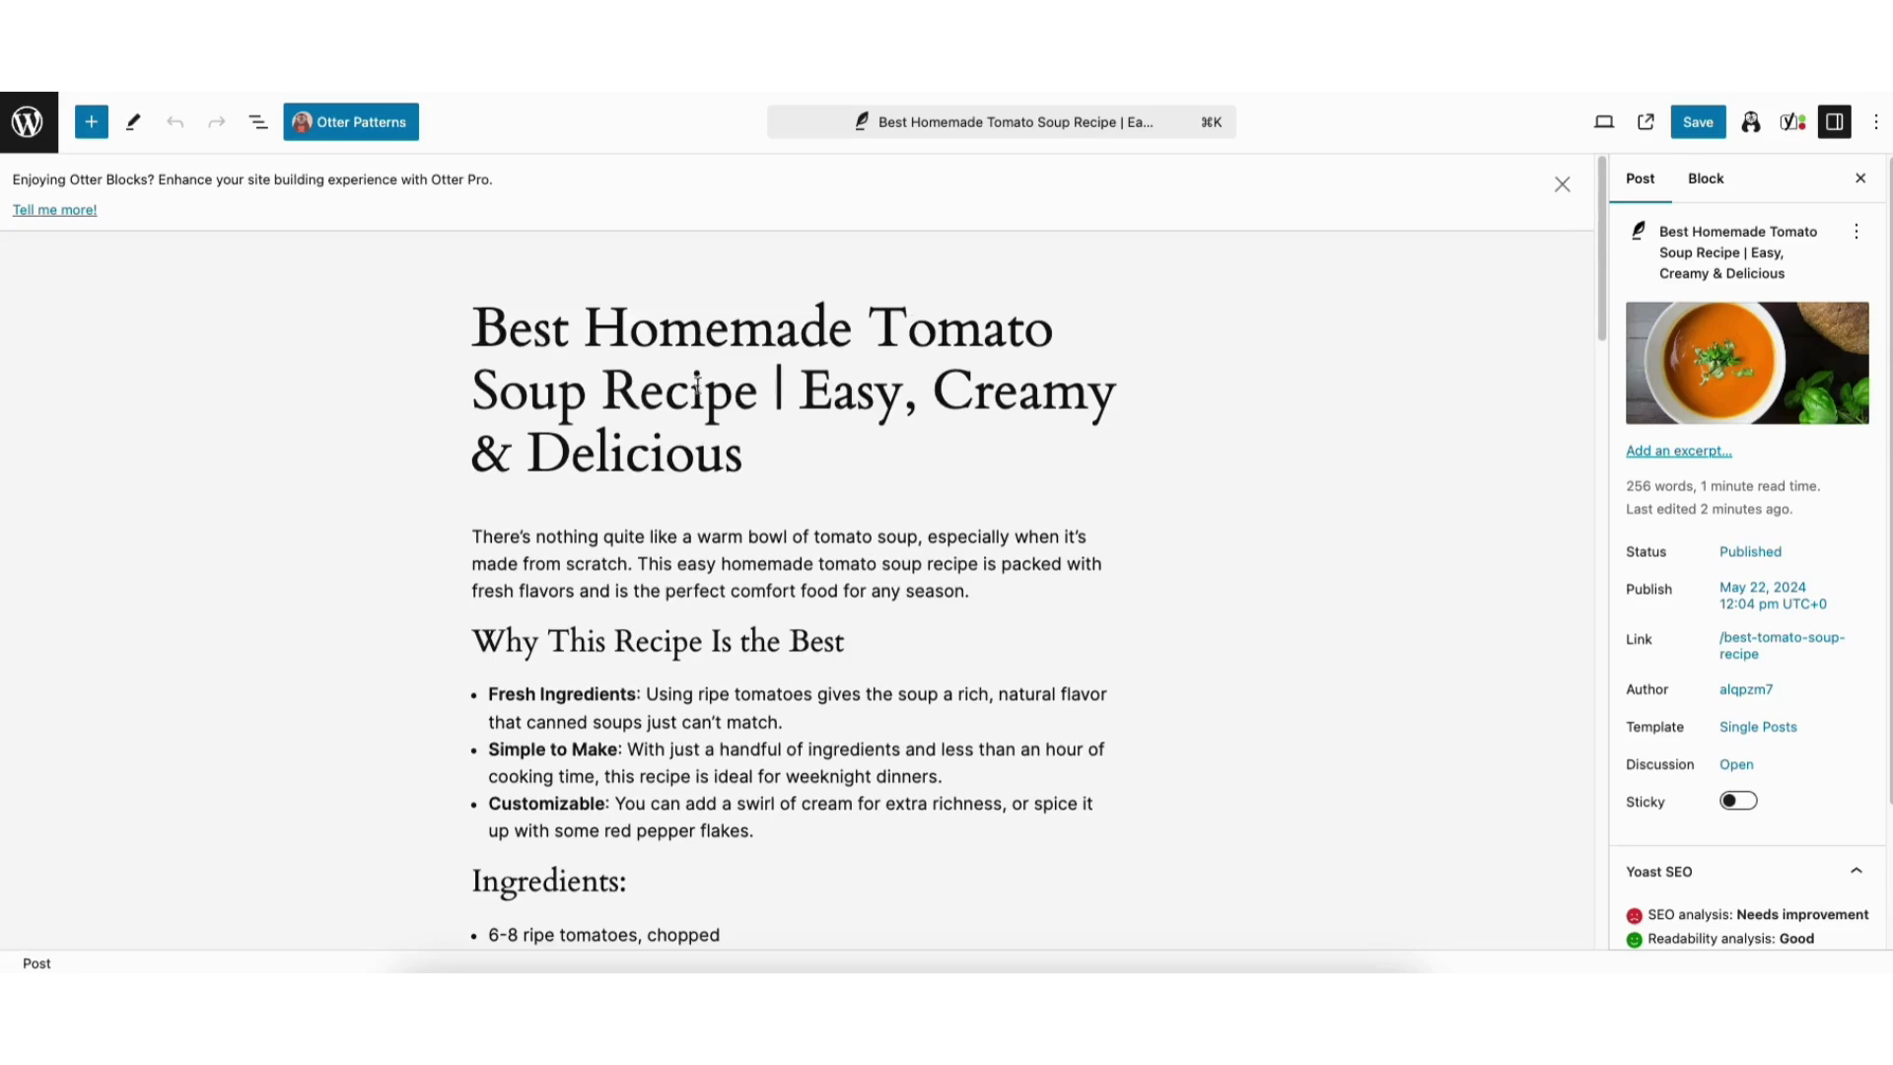
# Enter 'tomato soup recipe' as the post's Yoast focus keyphrase
pyautogui.moveTo(1599, 219); pyautogui.dragTo(1577, 625)
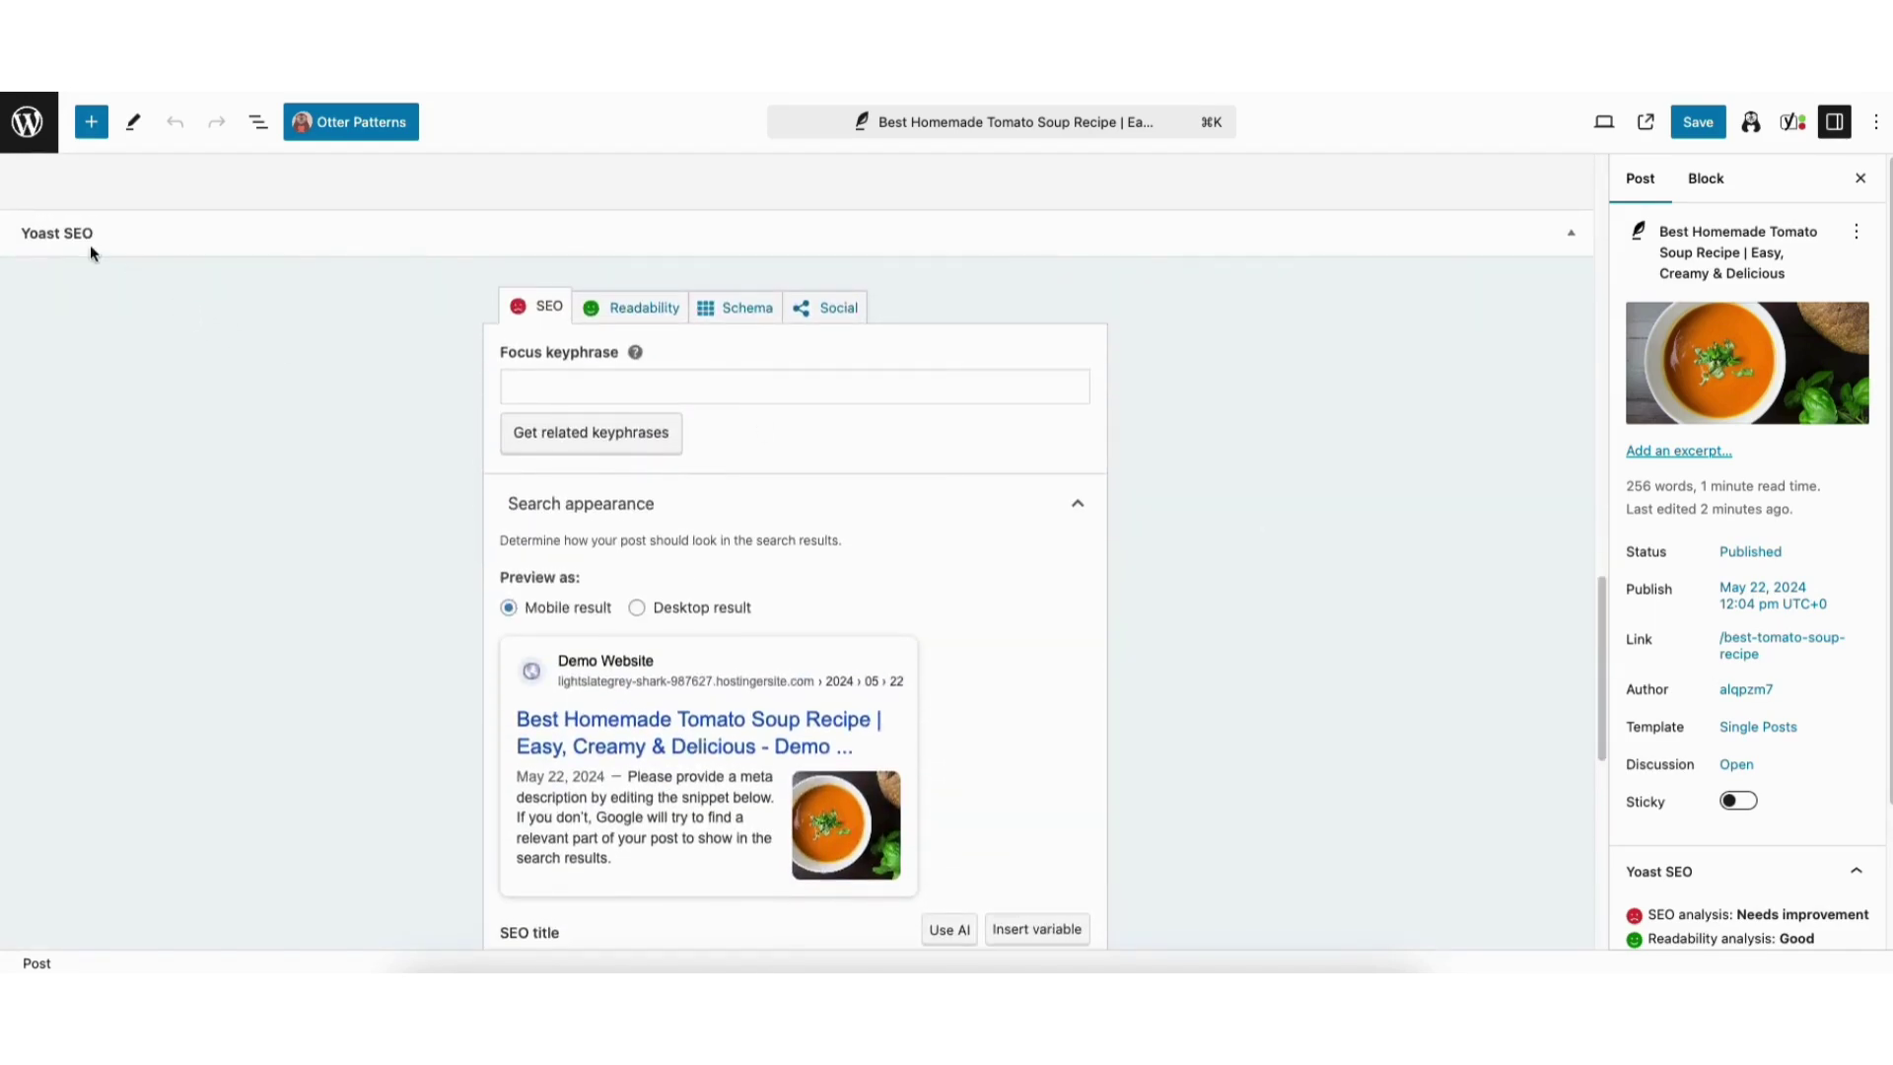
pyautogui.click(549, 386)
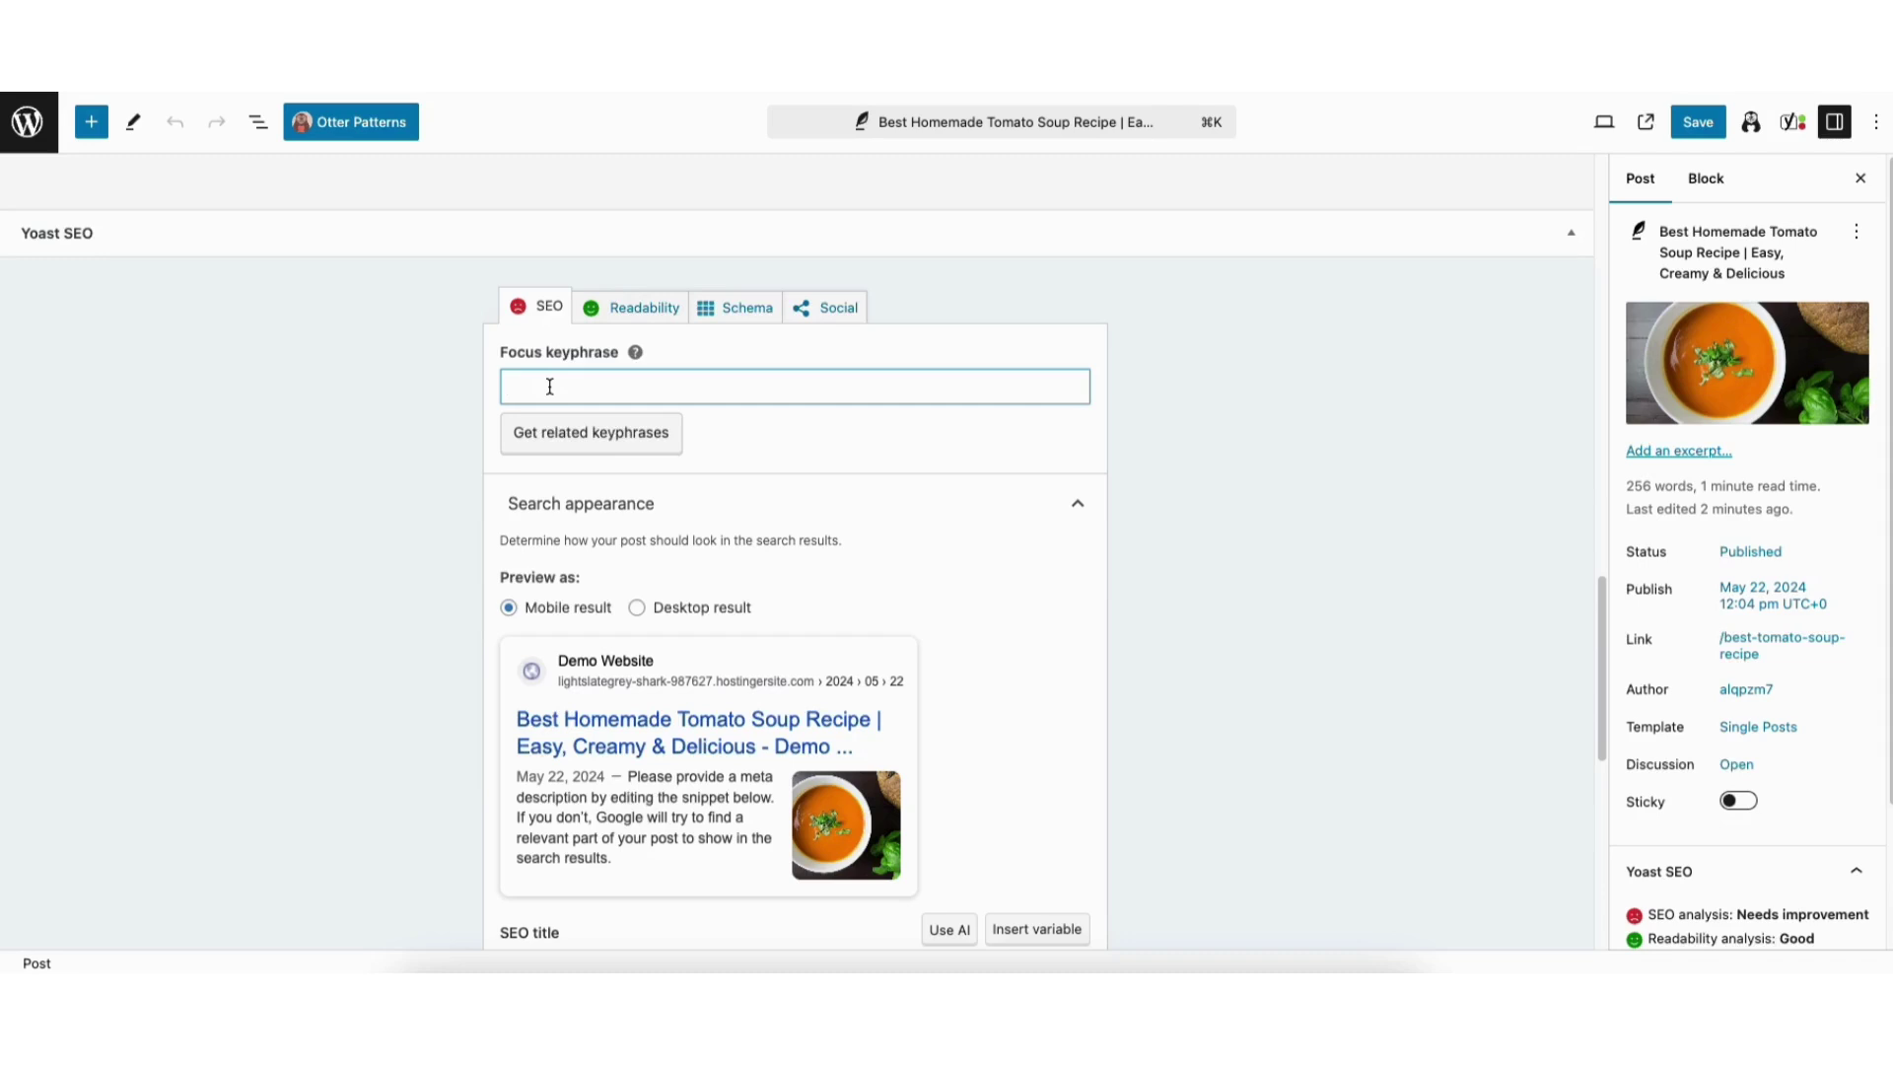
pyautogui.write('tomato soup recipe')
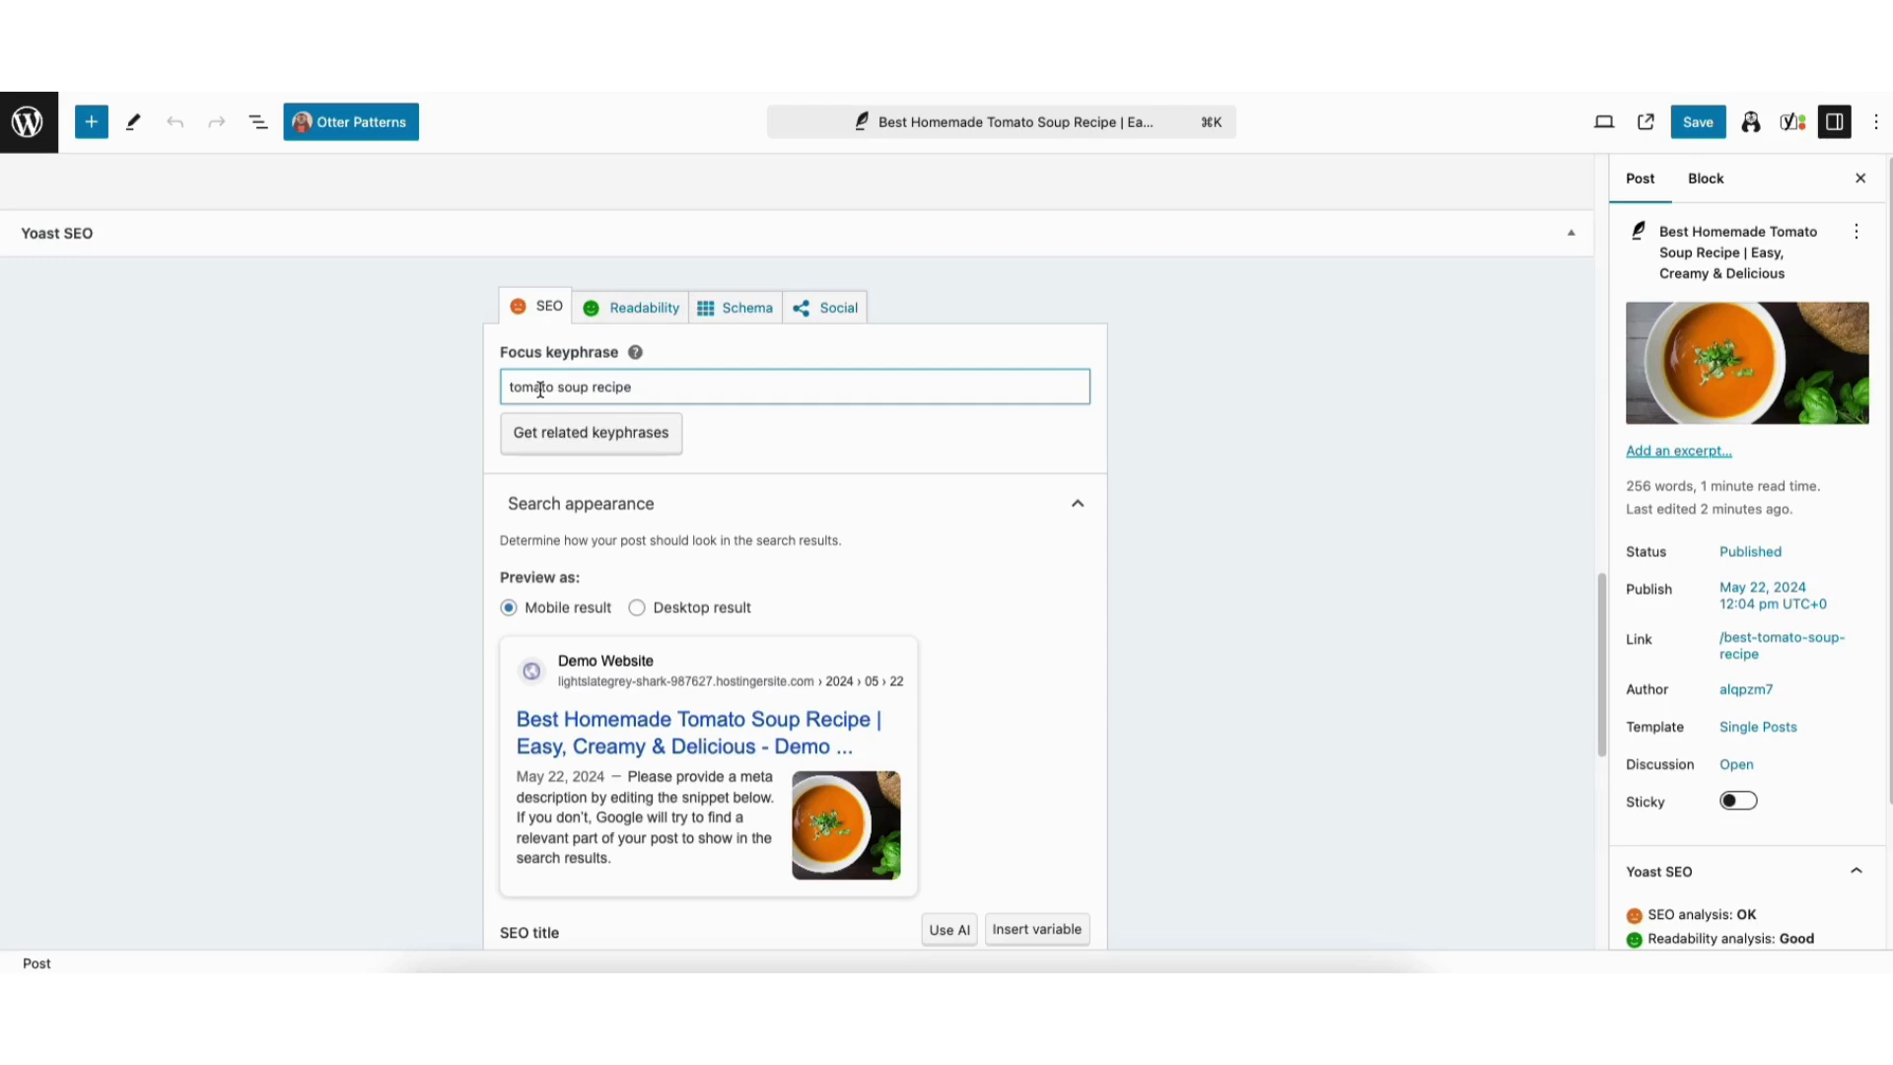
pyautogui.moveTo(1599, 601); pyautogui.dragTo(1590, 725)
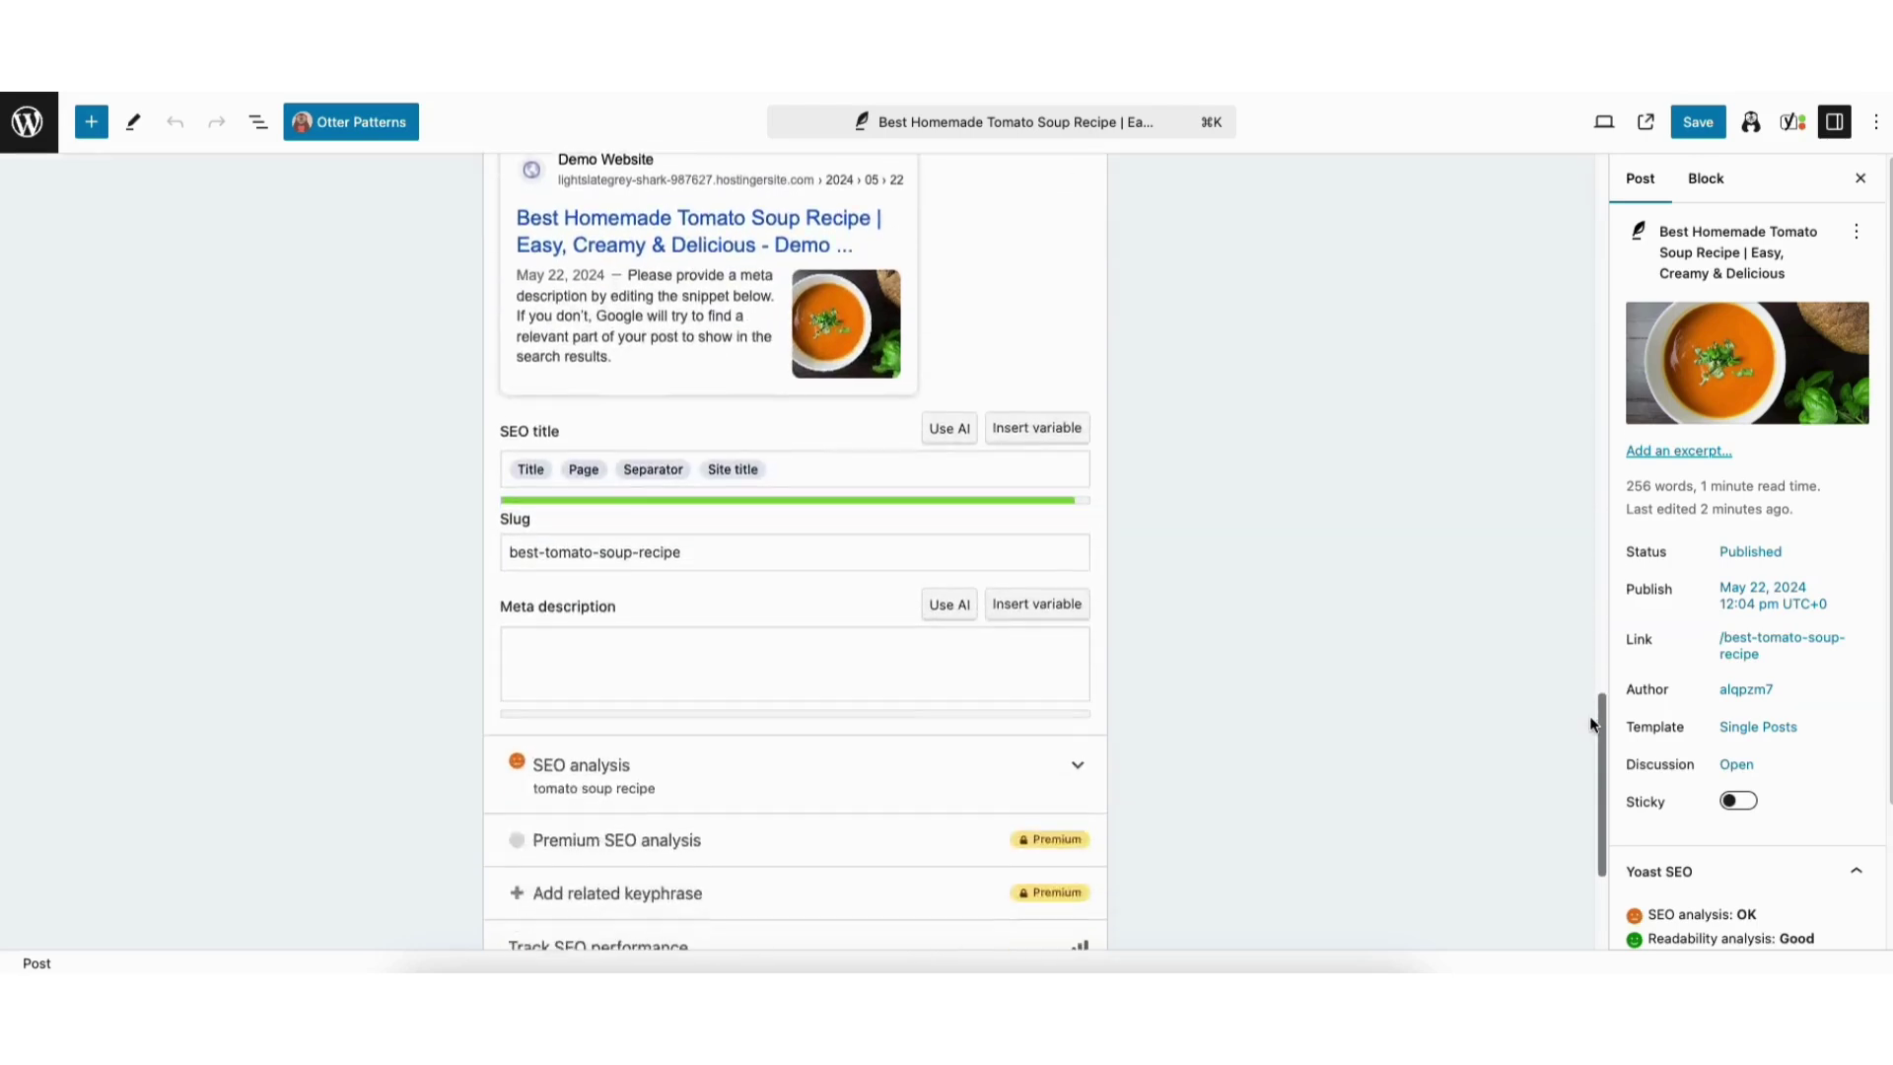
# Expand Yoast's SEO analysis and review its 6 problems, 2 improvements and 7 good results
pyautogui.scroll(-3, 1589, 728)
pyautogui.click(639, 636)
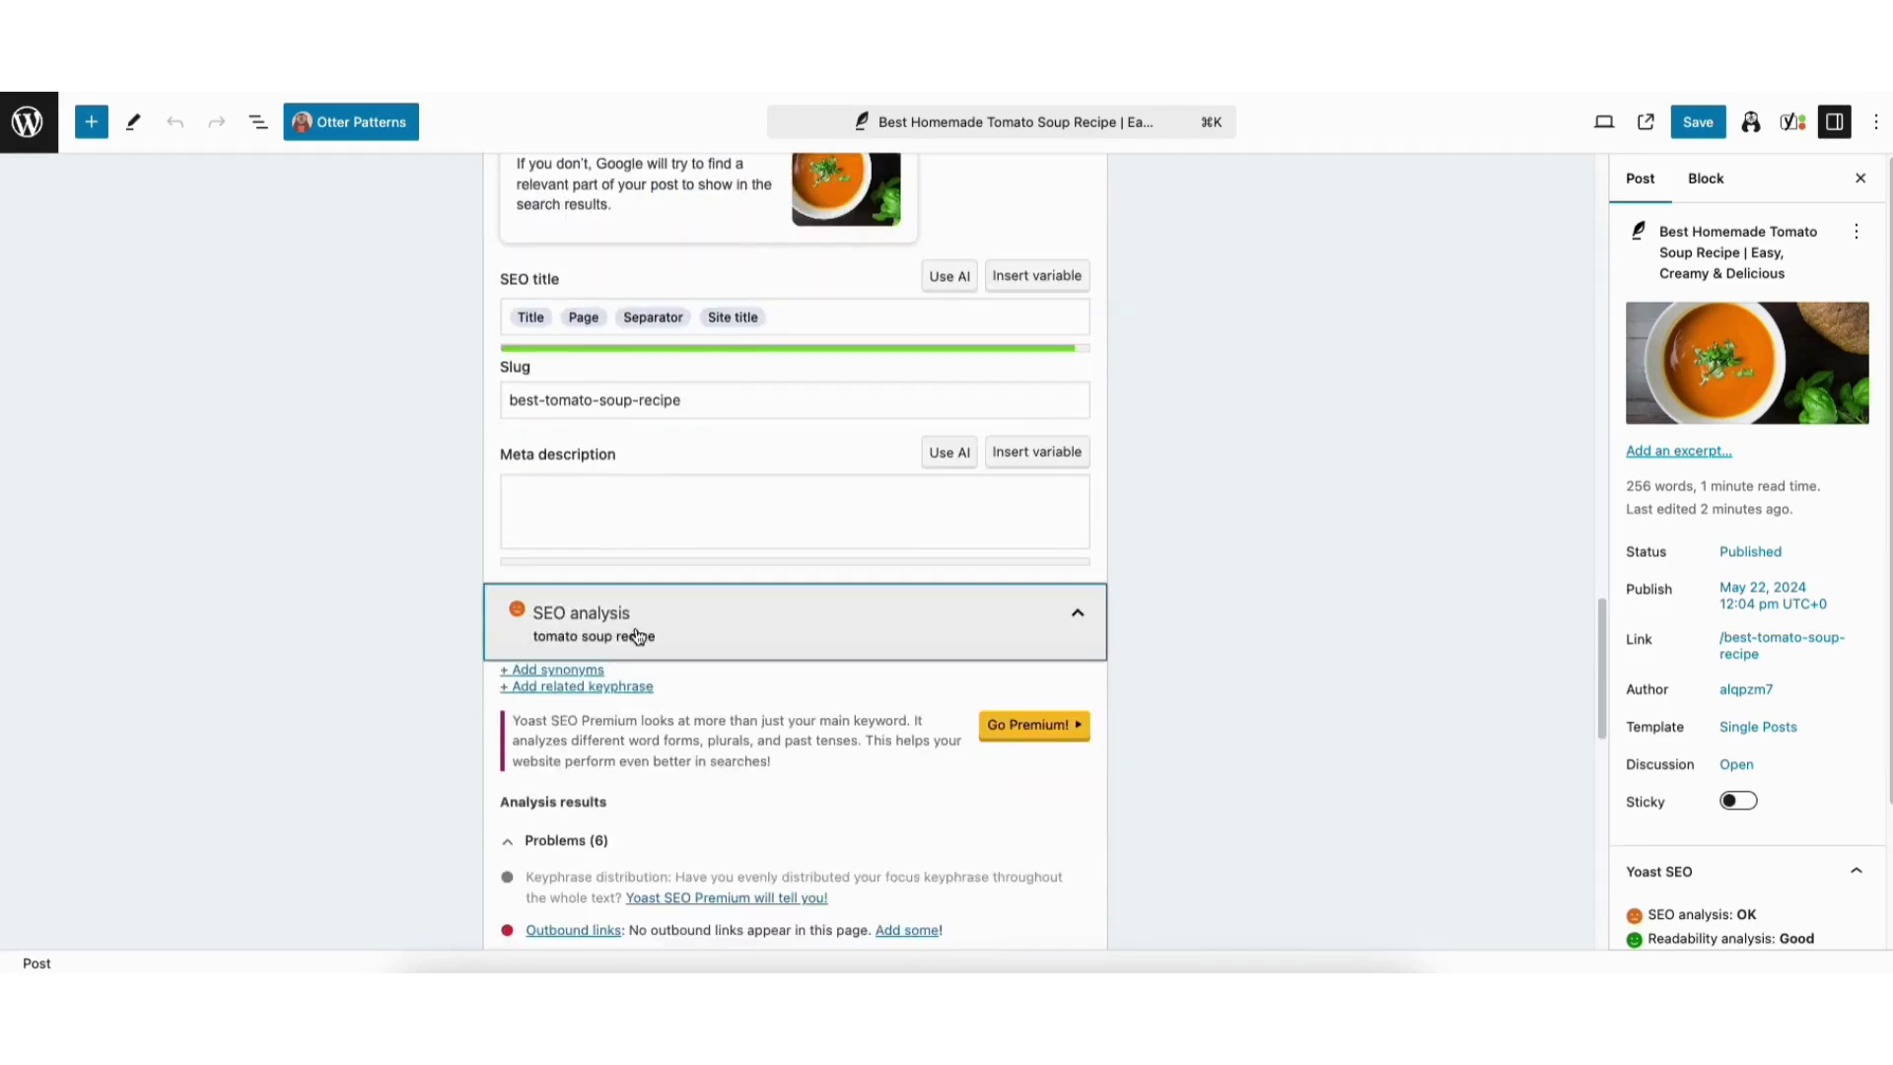
pyautogui.moveTo(1602, 612); pyautogui.dragTo(1584, 698)
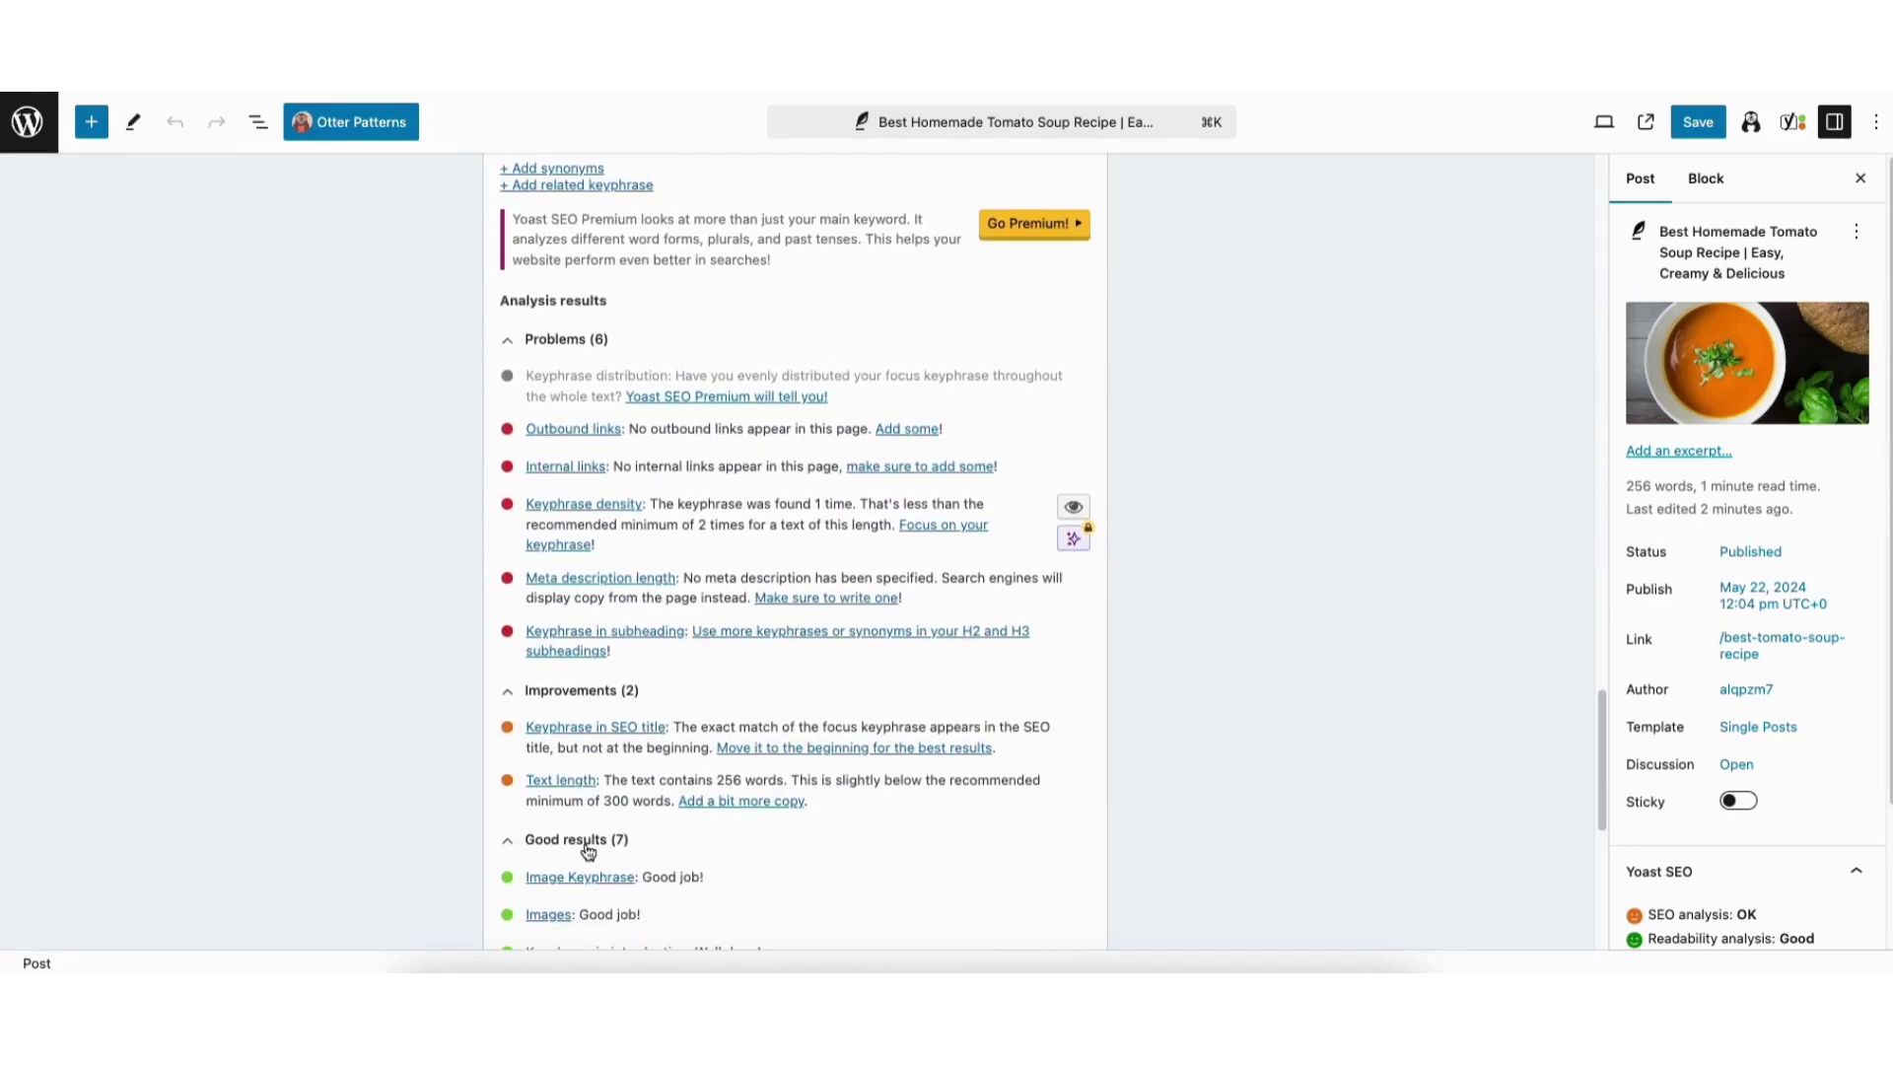
pyautogui.moveTo(1602, 714)
pyautogui.mouseDown()
pyautogui.moveTo(1599, 754)
pyautogui.moveTo(1589, 735)
pyautogui.mouseUp()
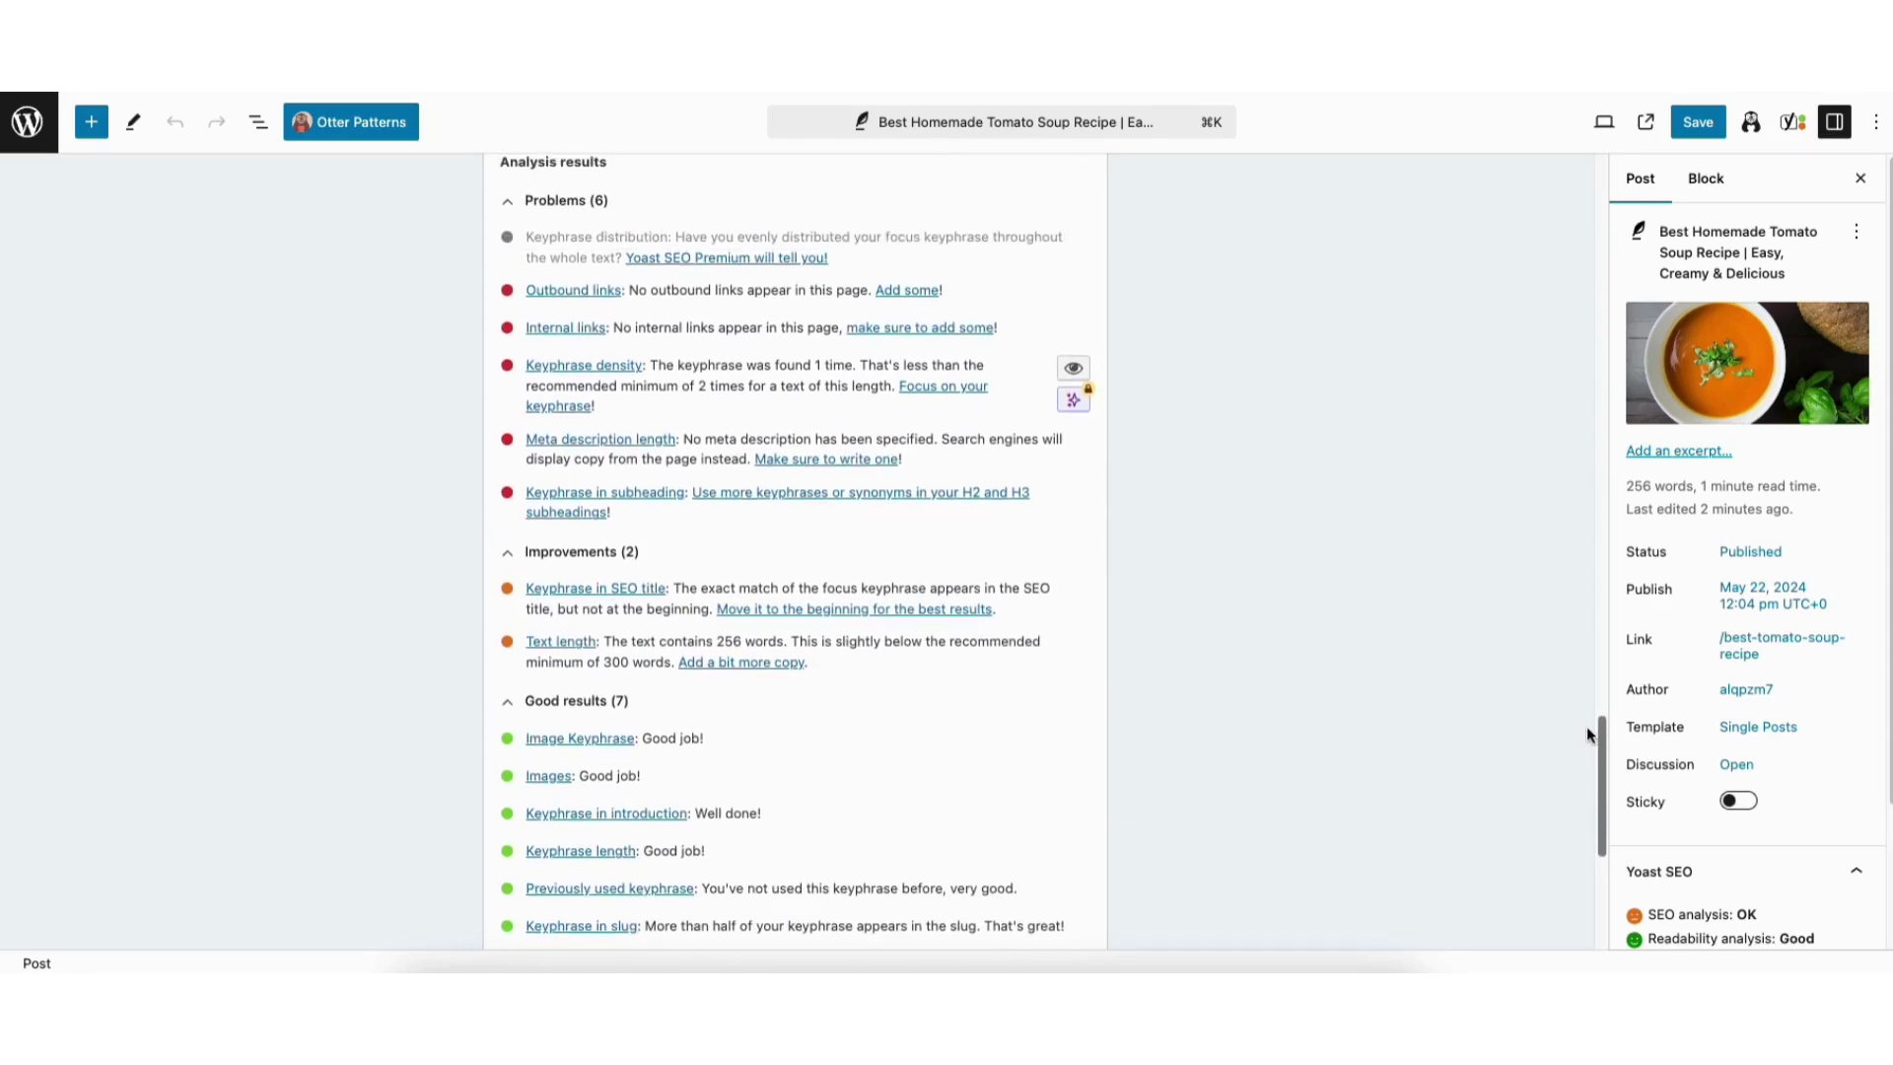
pyautogui.moveTo(1589, 735); pyautogui.dragTo(1544, 592)
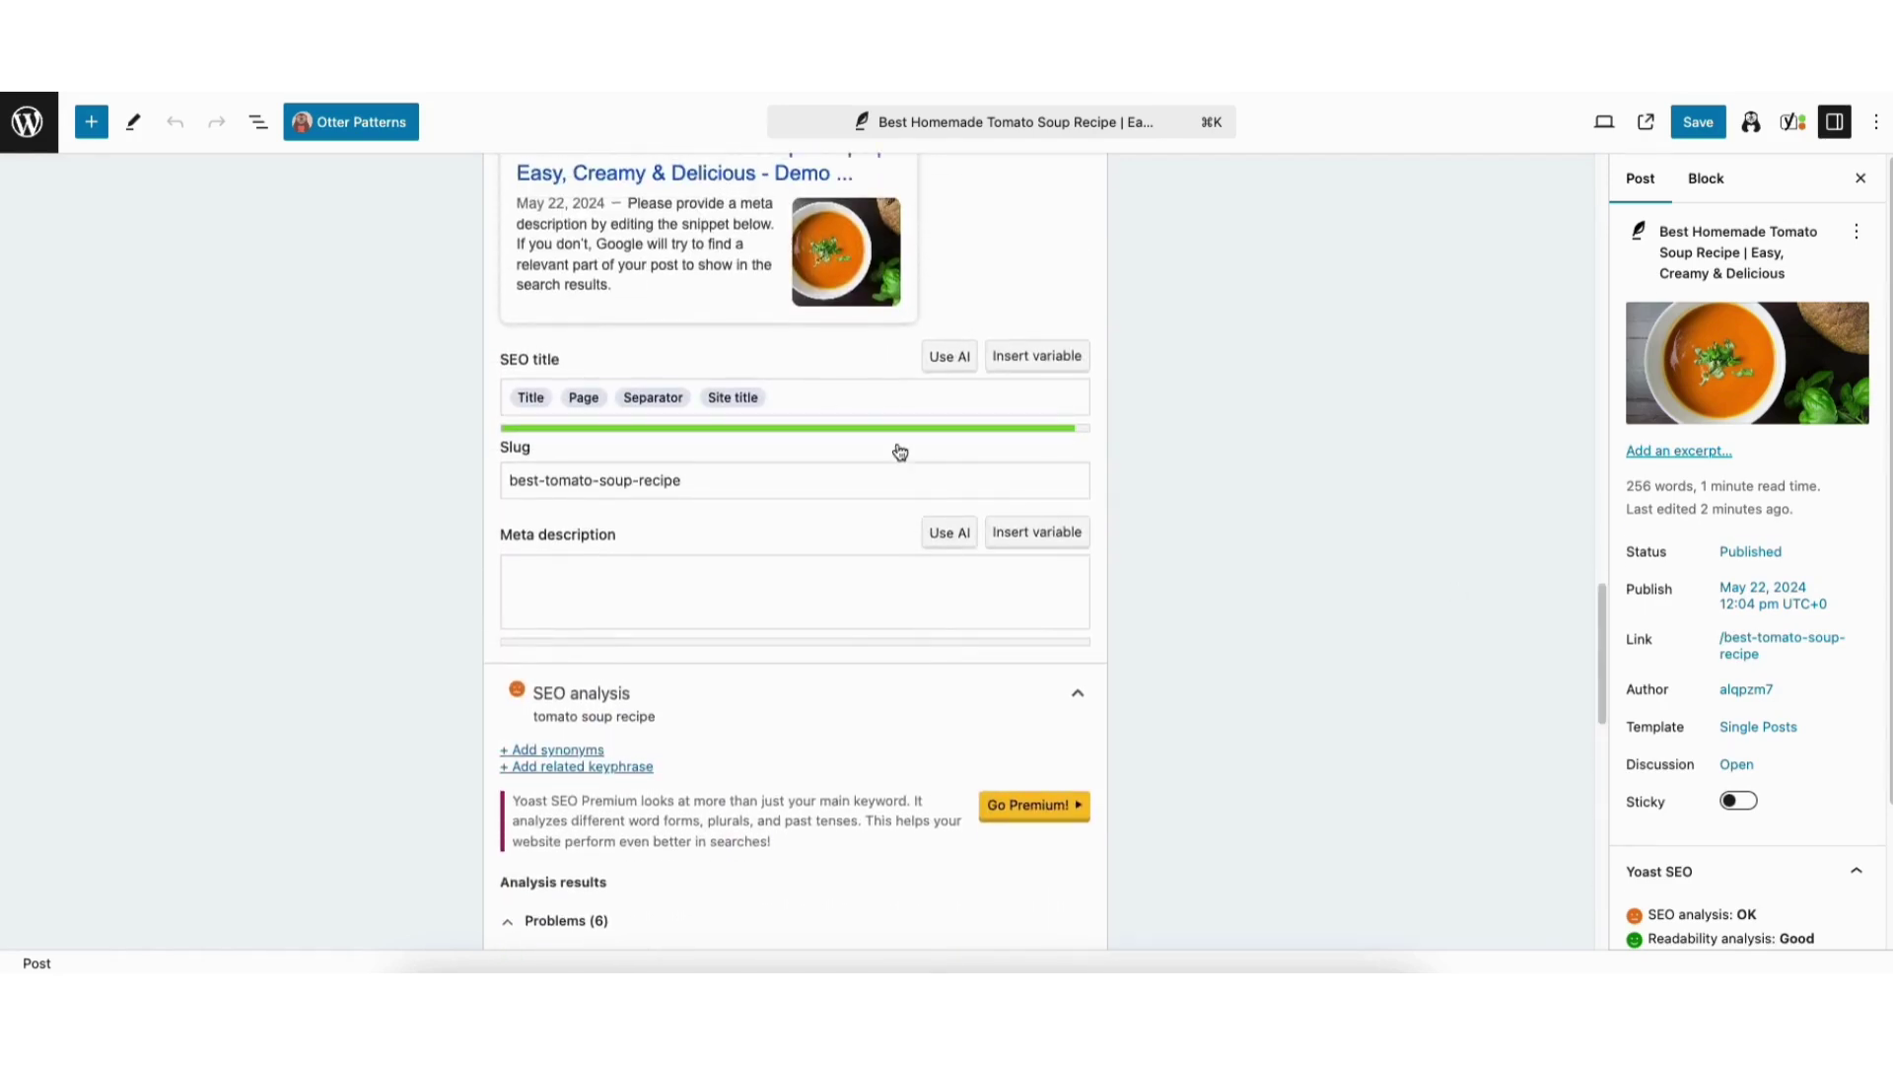
# Replace the default SEO title variables with 'The Best Tomato Soup Recipe: Simple, Fresh & Delicious'
pyautogui.click(809, 396)
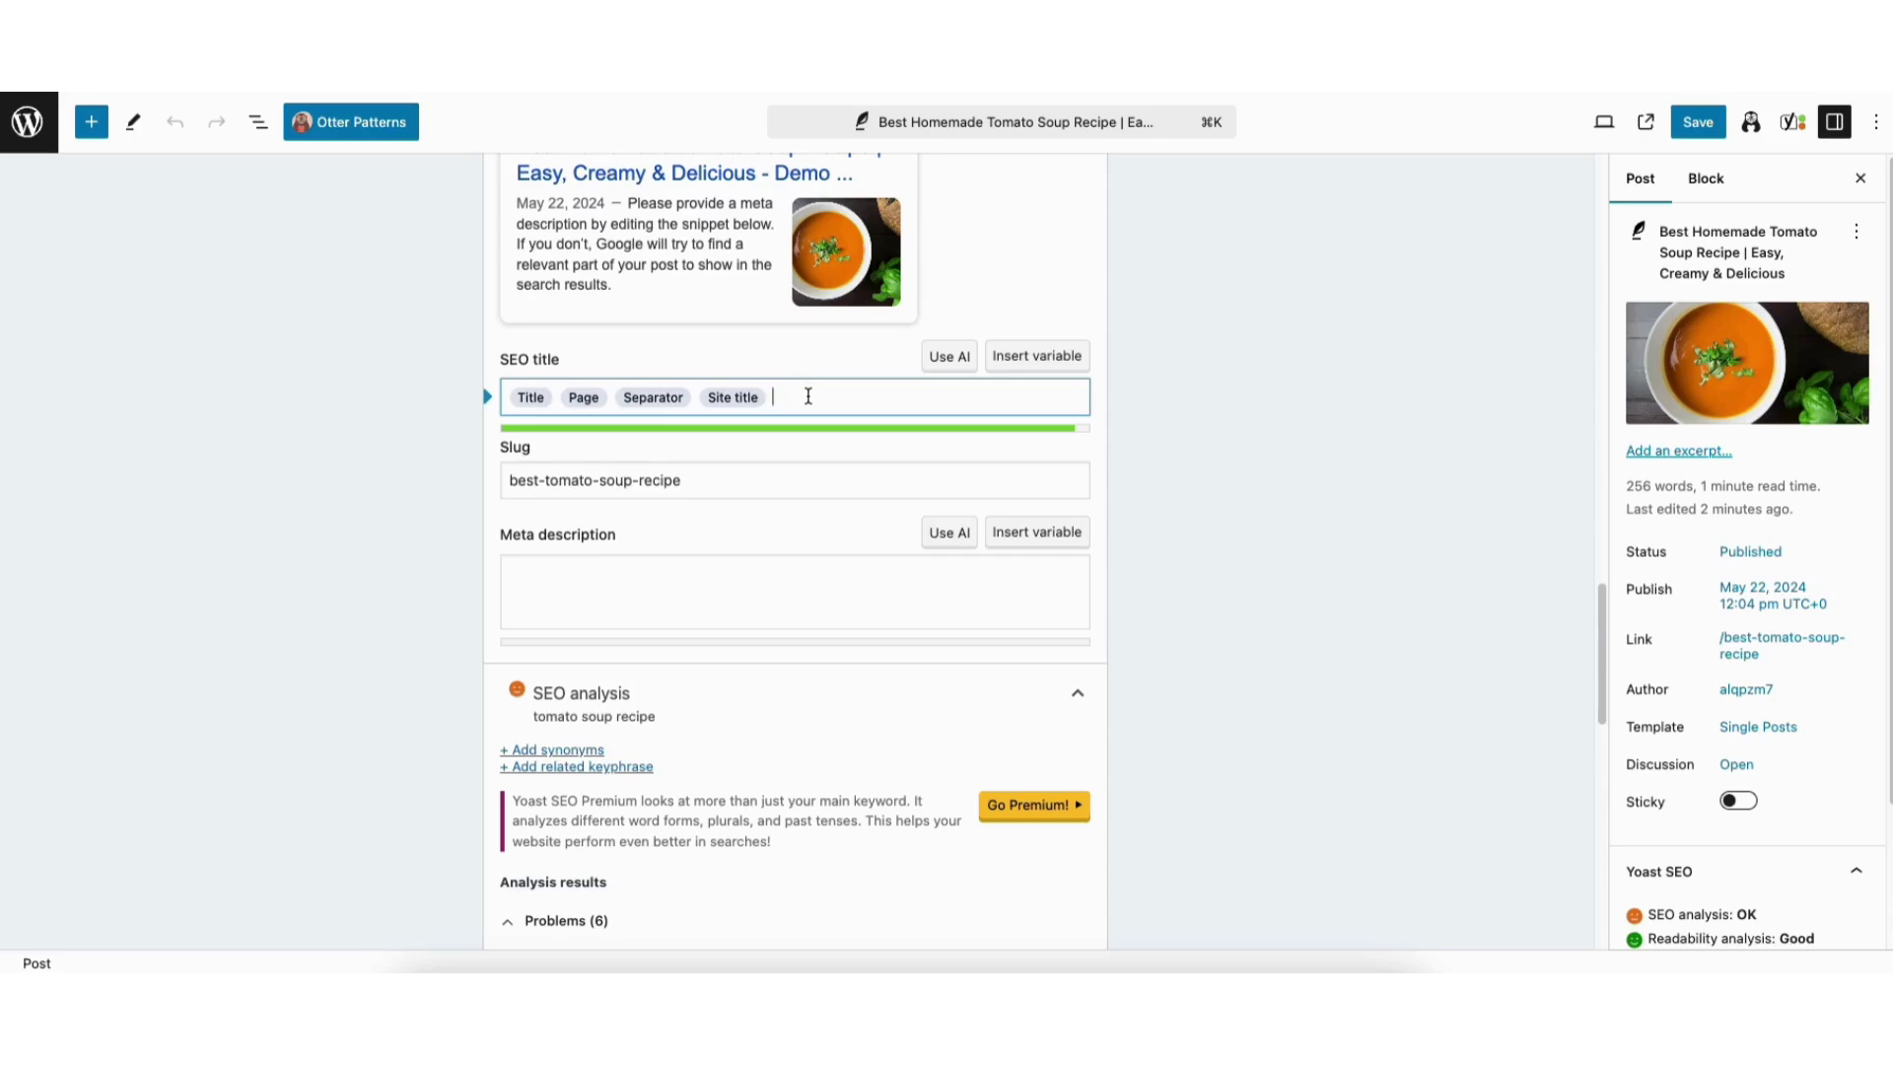
pyautogui.press('BackSpace')
pyautogui.press('BackSpace')
pyautogui.press('BackSpace')
pyautogui.press('BackSpace')
pyautogui.press('BackSpace')
pyautogui.press('BackSpace')
pyautogui.press('BackSpace')
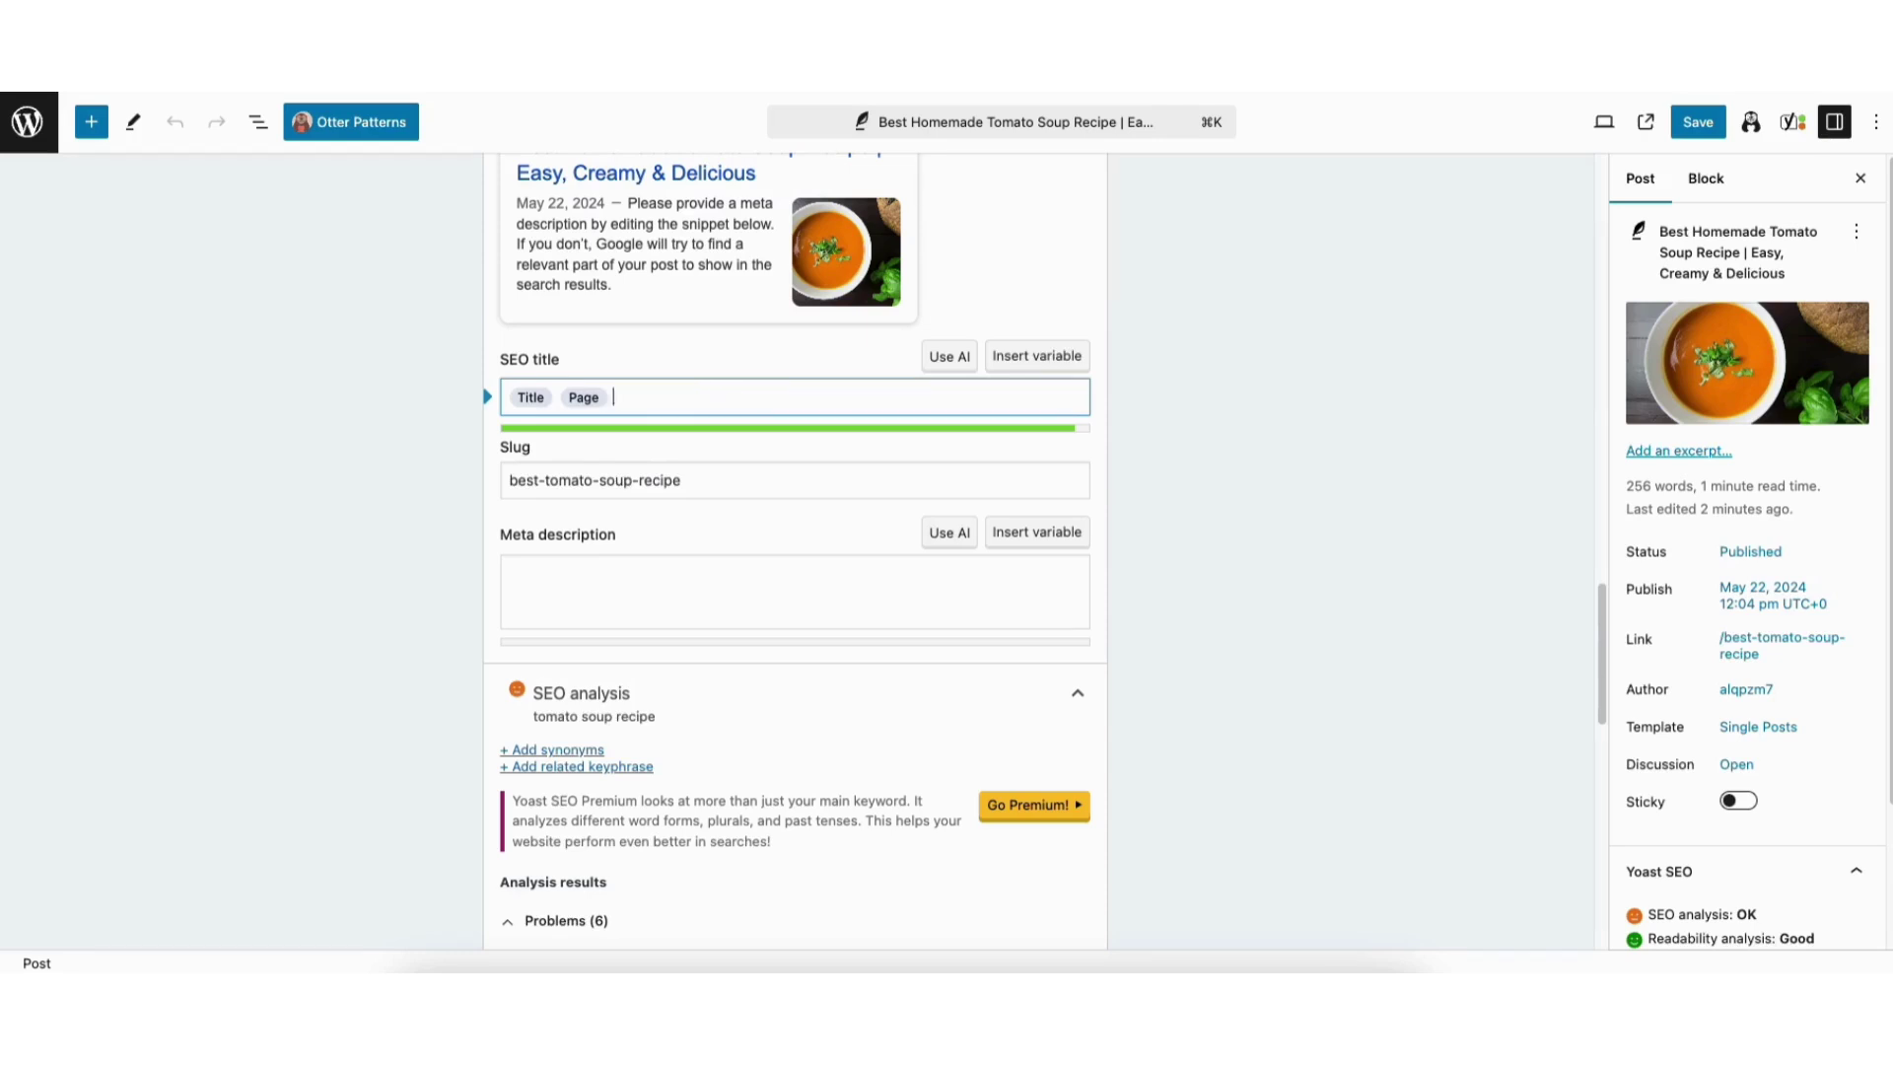
pyautogui.write('The Best Tomato Soup Recipe: Simple, Fresh & Delicious')
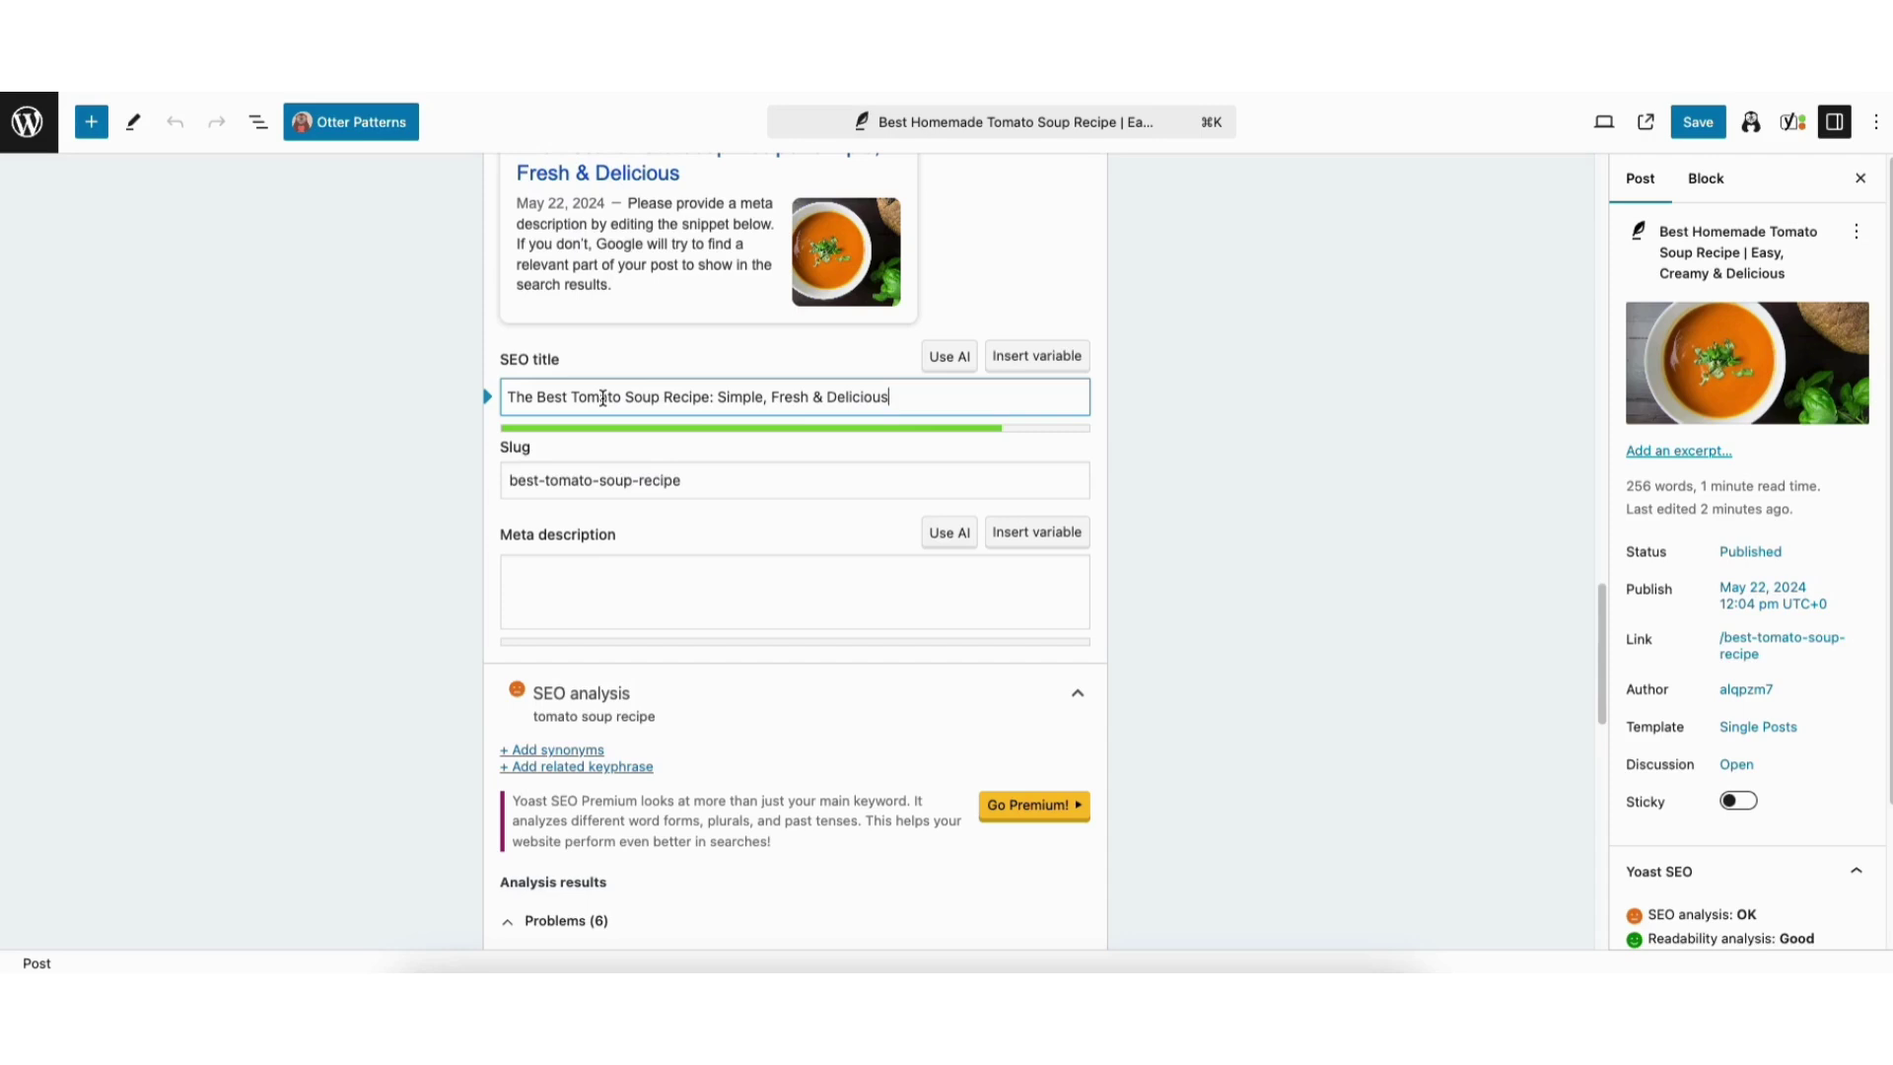
pyautogui.write('. Demo Text')
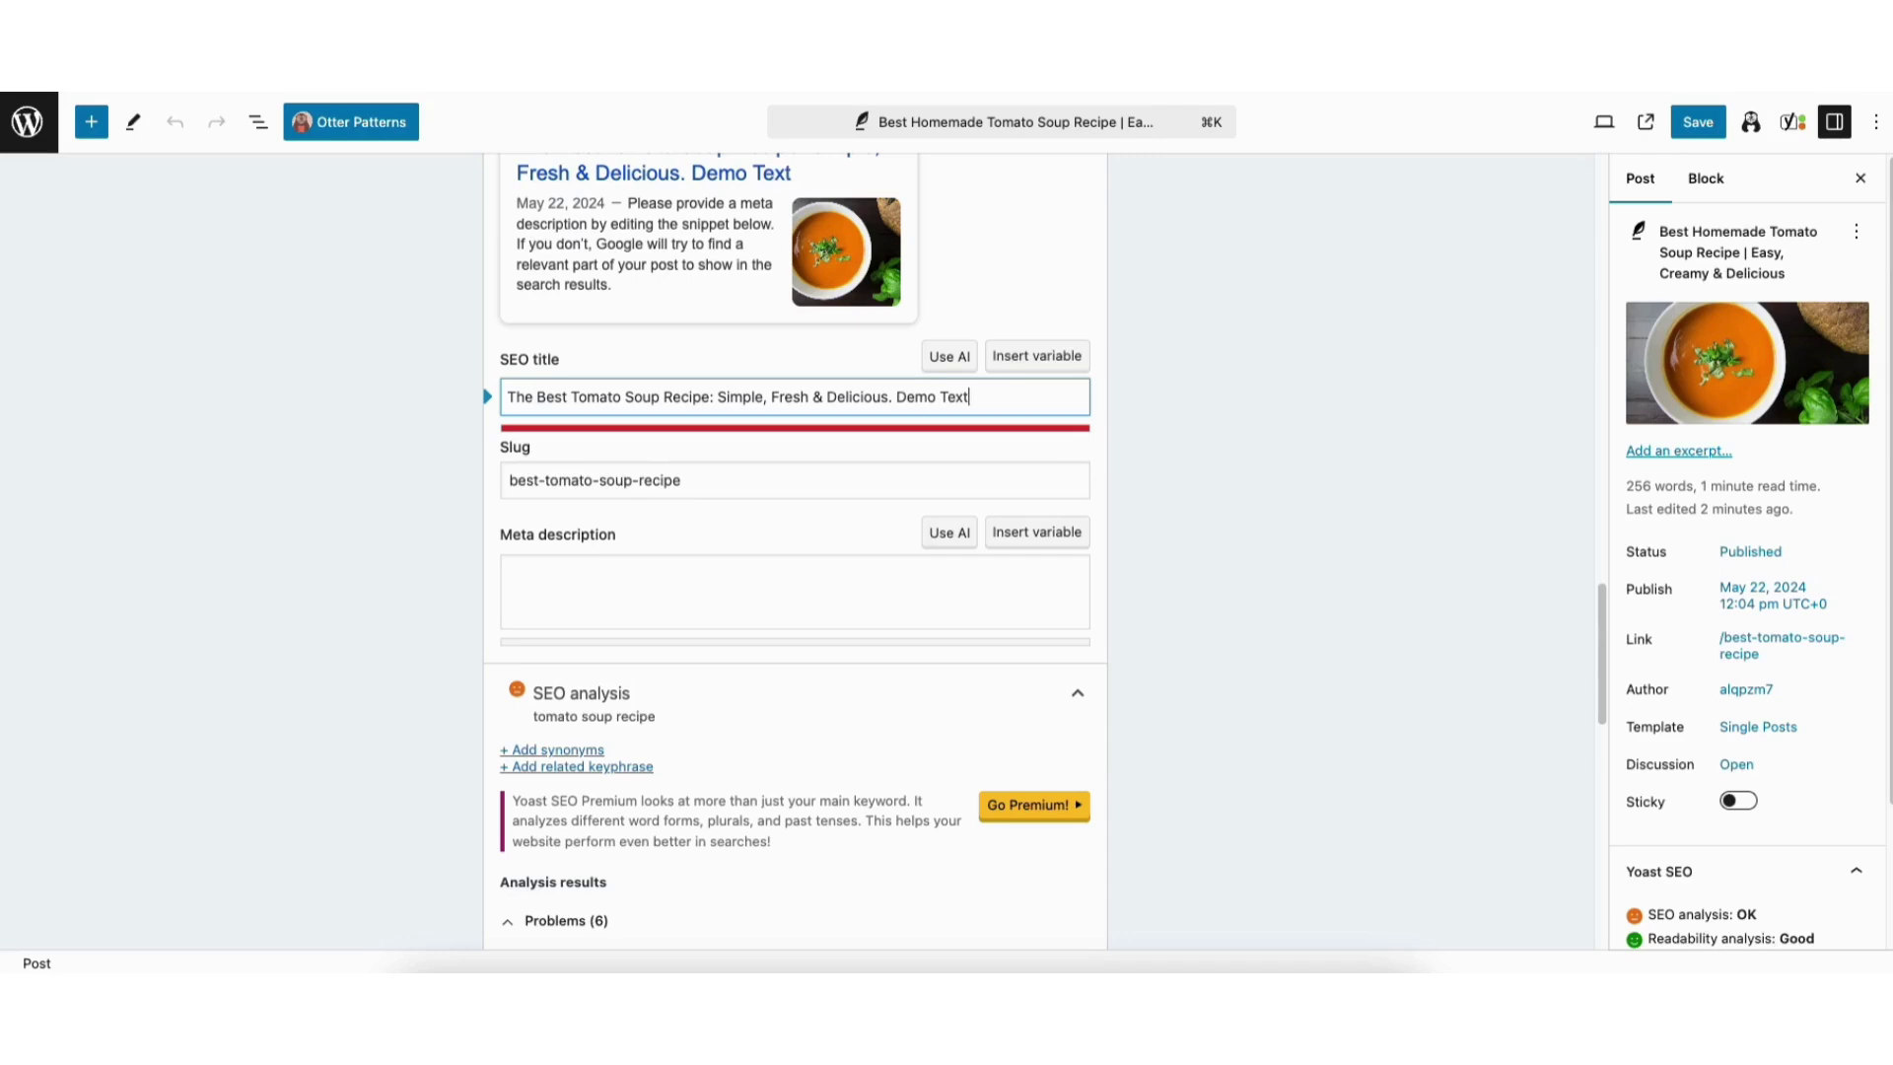
pyautogui.press('BackSpace')
pyautogui.press('BackSpace')
pyautogui.press('BackSpace')
pyautogui.press('BackSpace')
pyautogui.press('BackSpace')
pyautogui.press('BackSpace')
pyautogui.press('BackSpace')
pyautogui.press('BackSpace')
pyautogui.press('BackSpace')
pyautogui.press('BackSpace')
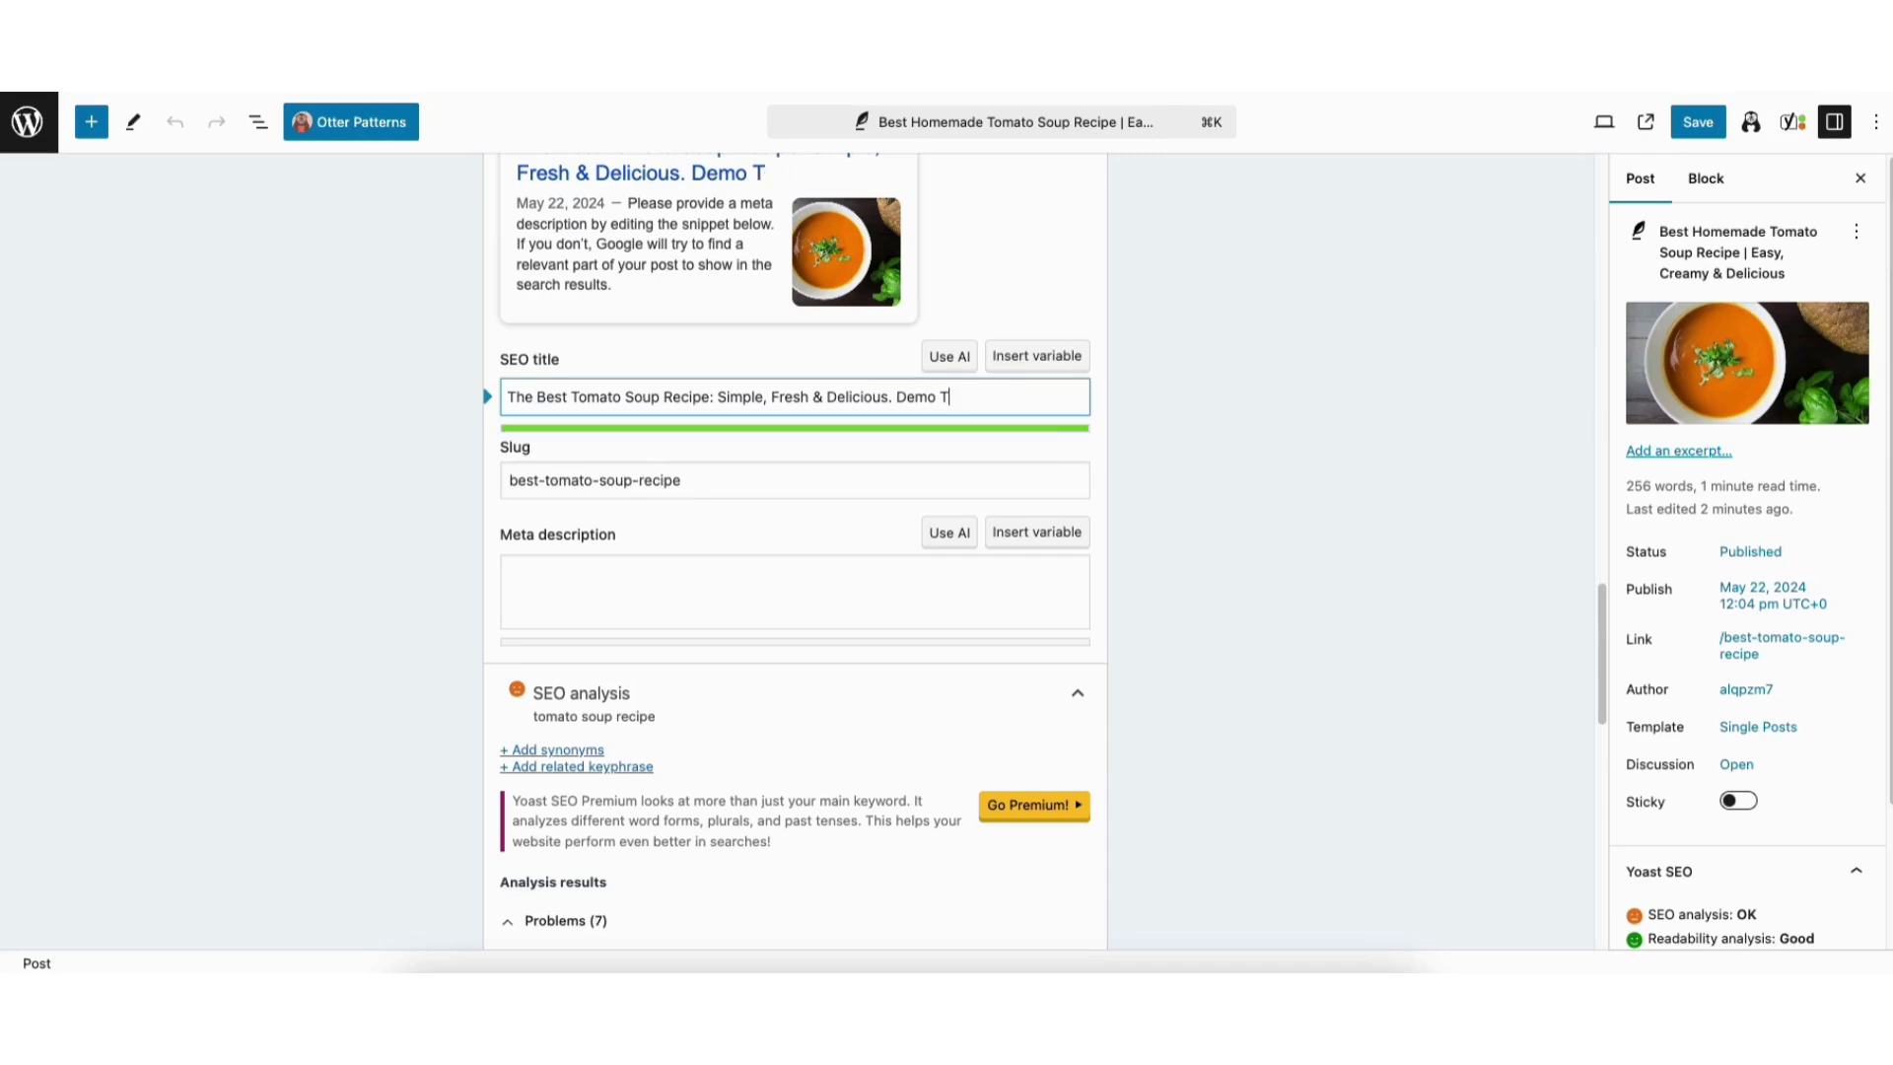
pyautogui.press('BackSpace')
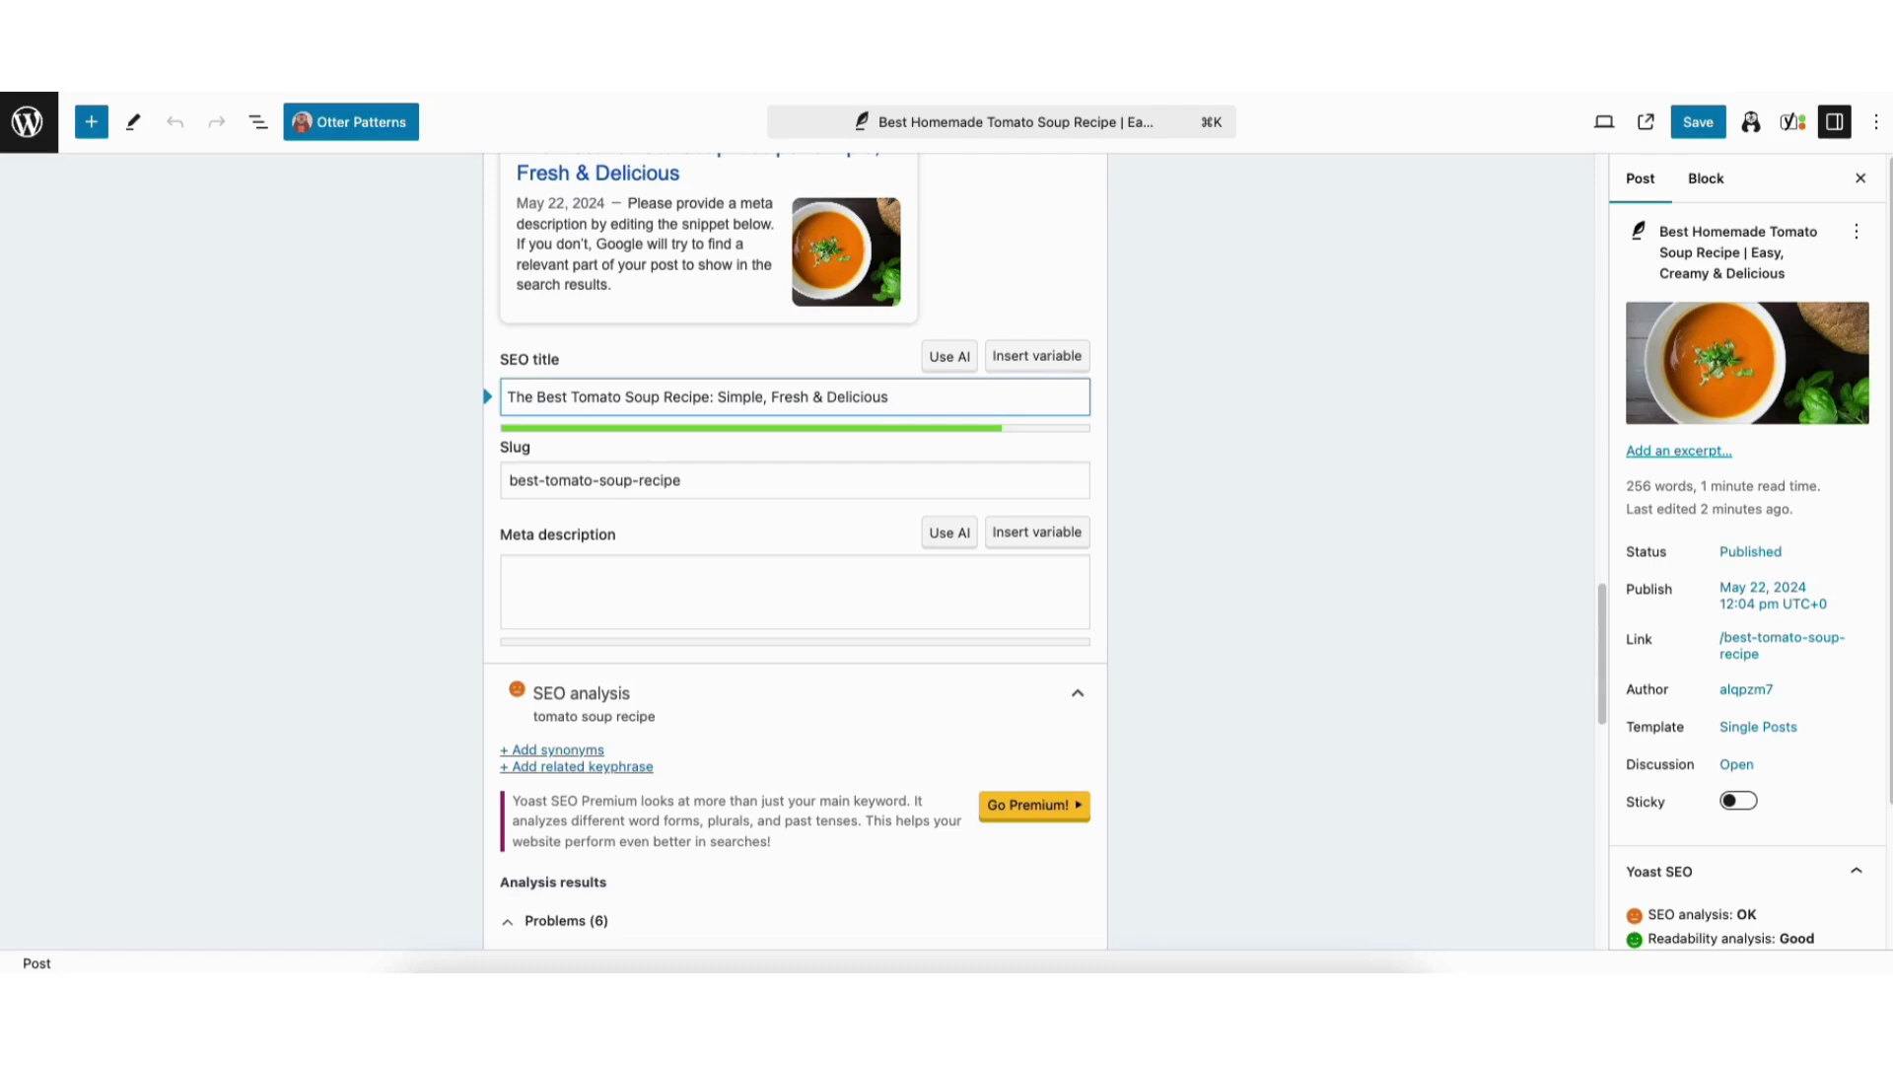
# Paste the meta description beginning 'Discover the best homemade tomato soup recipe!'
pyautogui.click(536, 578)
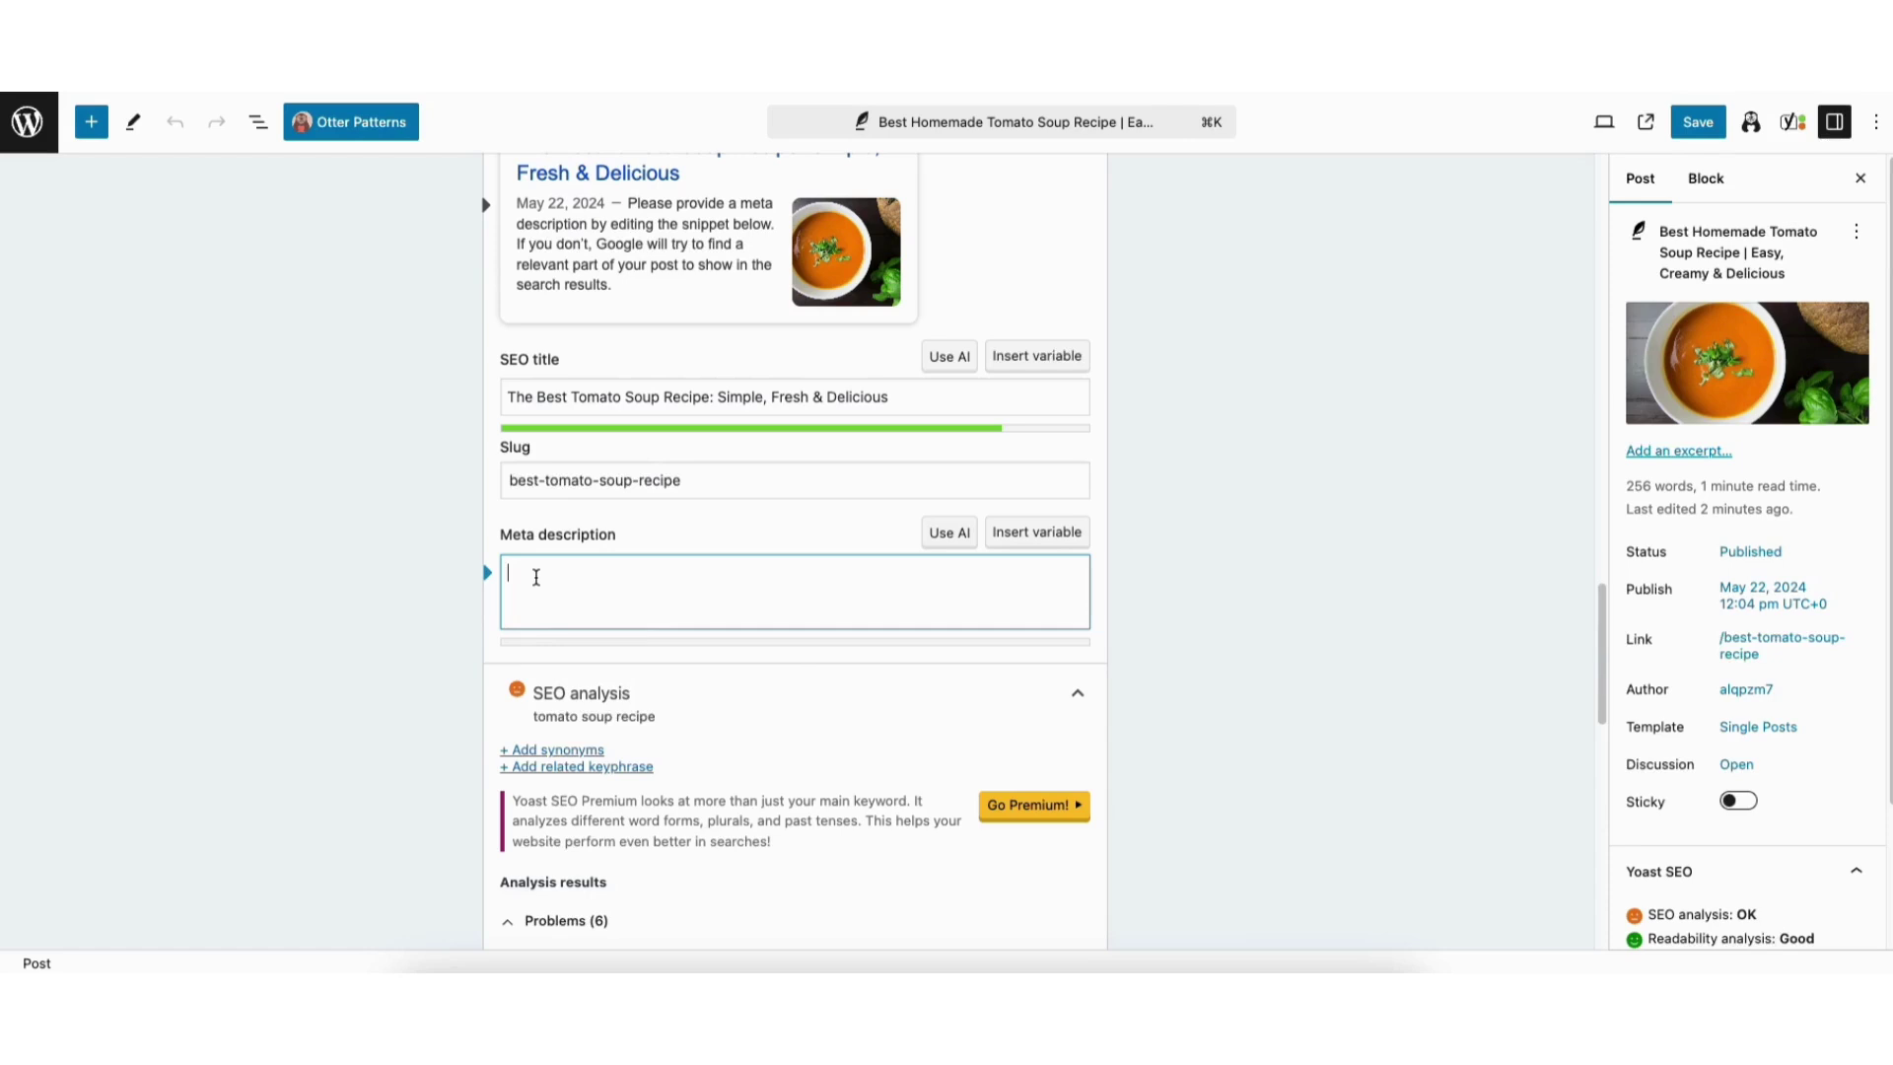
pyautogui.write('Discover the best homemade tomato soup recipe! Made with fresh tomatoes, garlic, and onions, this delicious soup is perfect for any meal.')
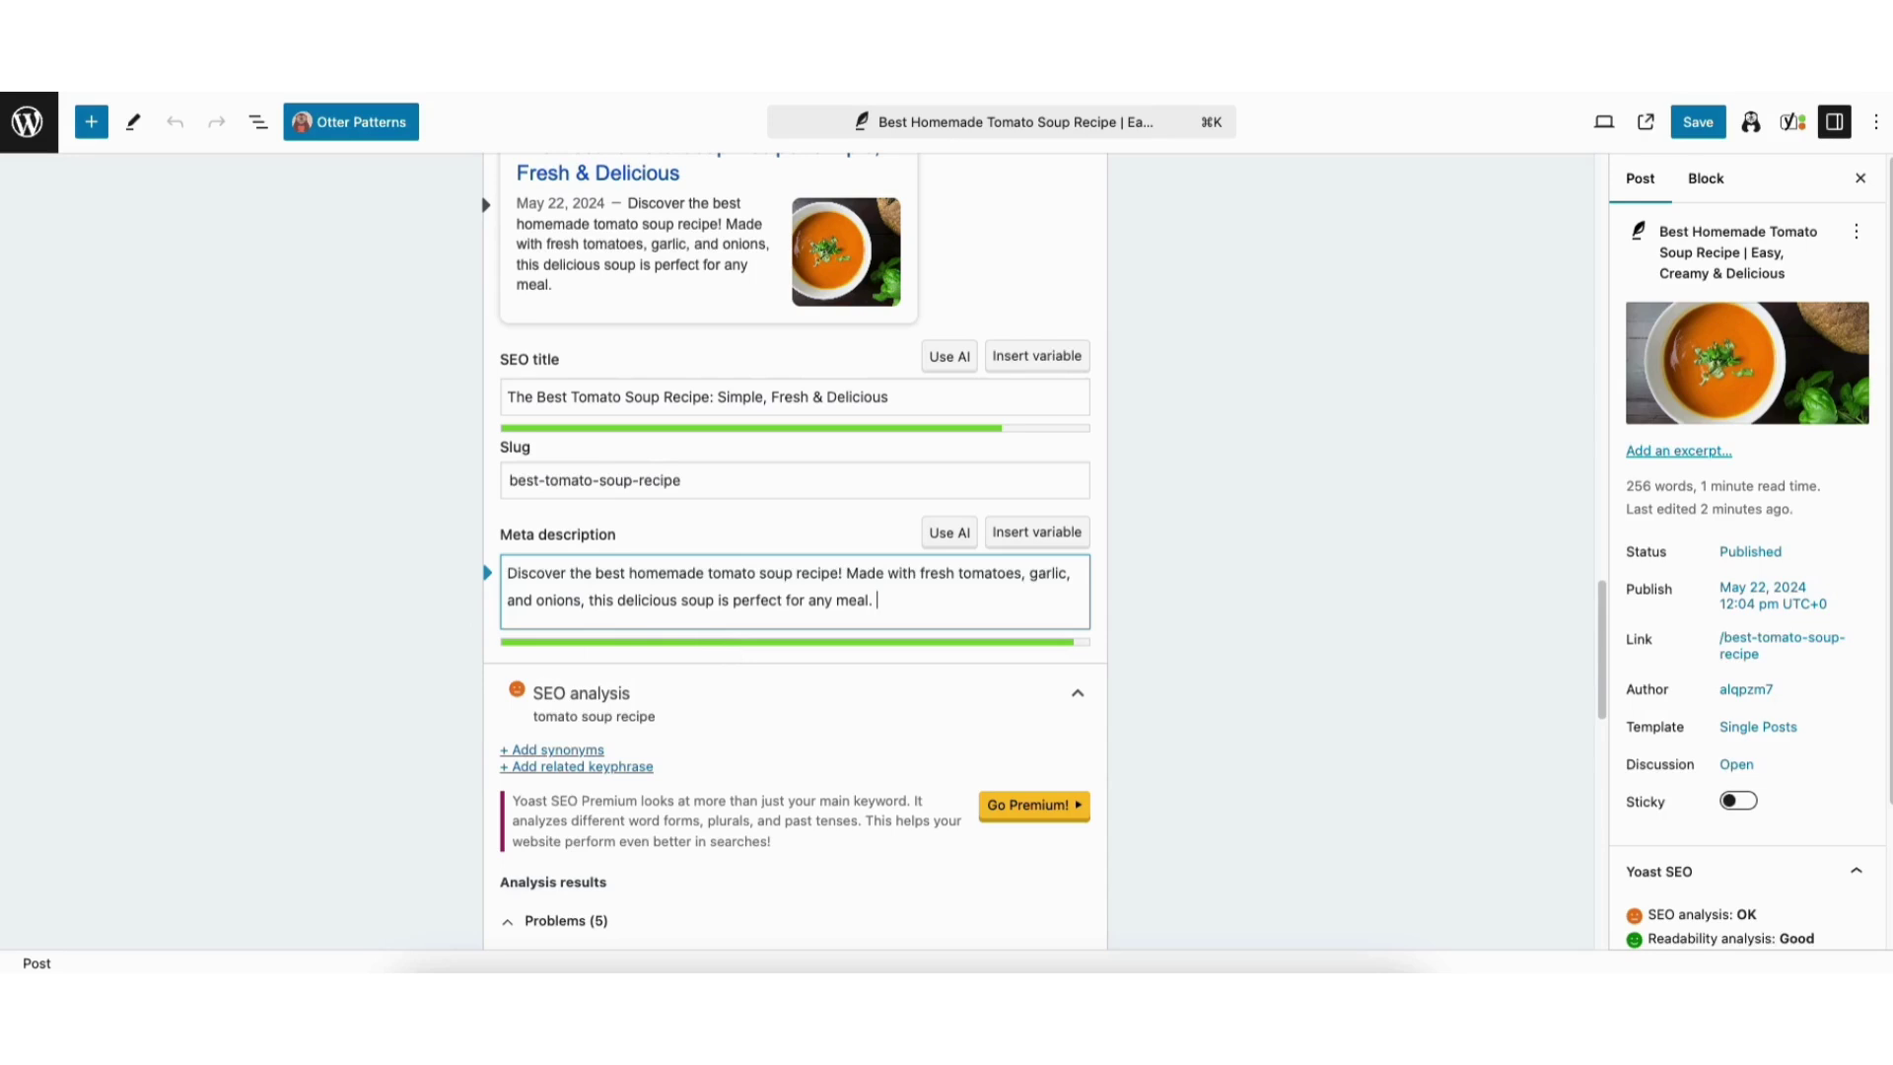
pyautogui.write('demo tex')
pyautogui.write('t')
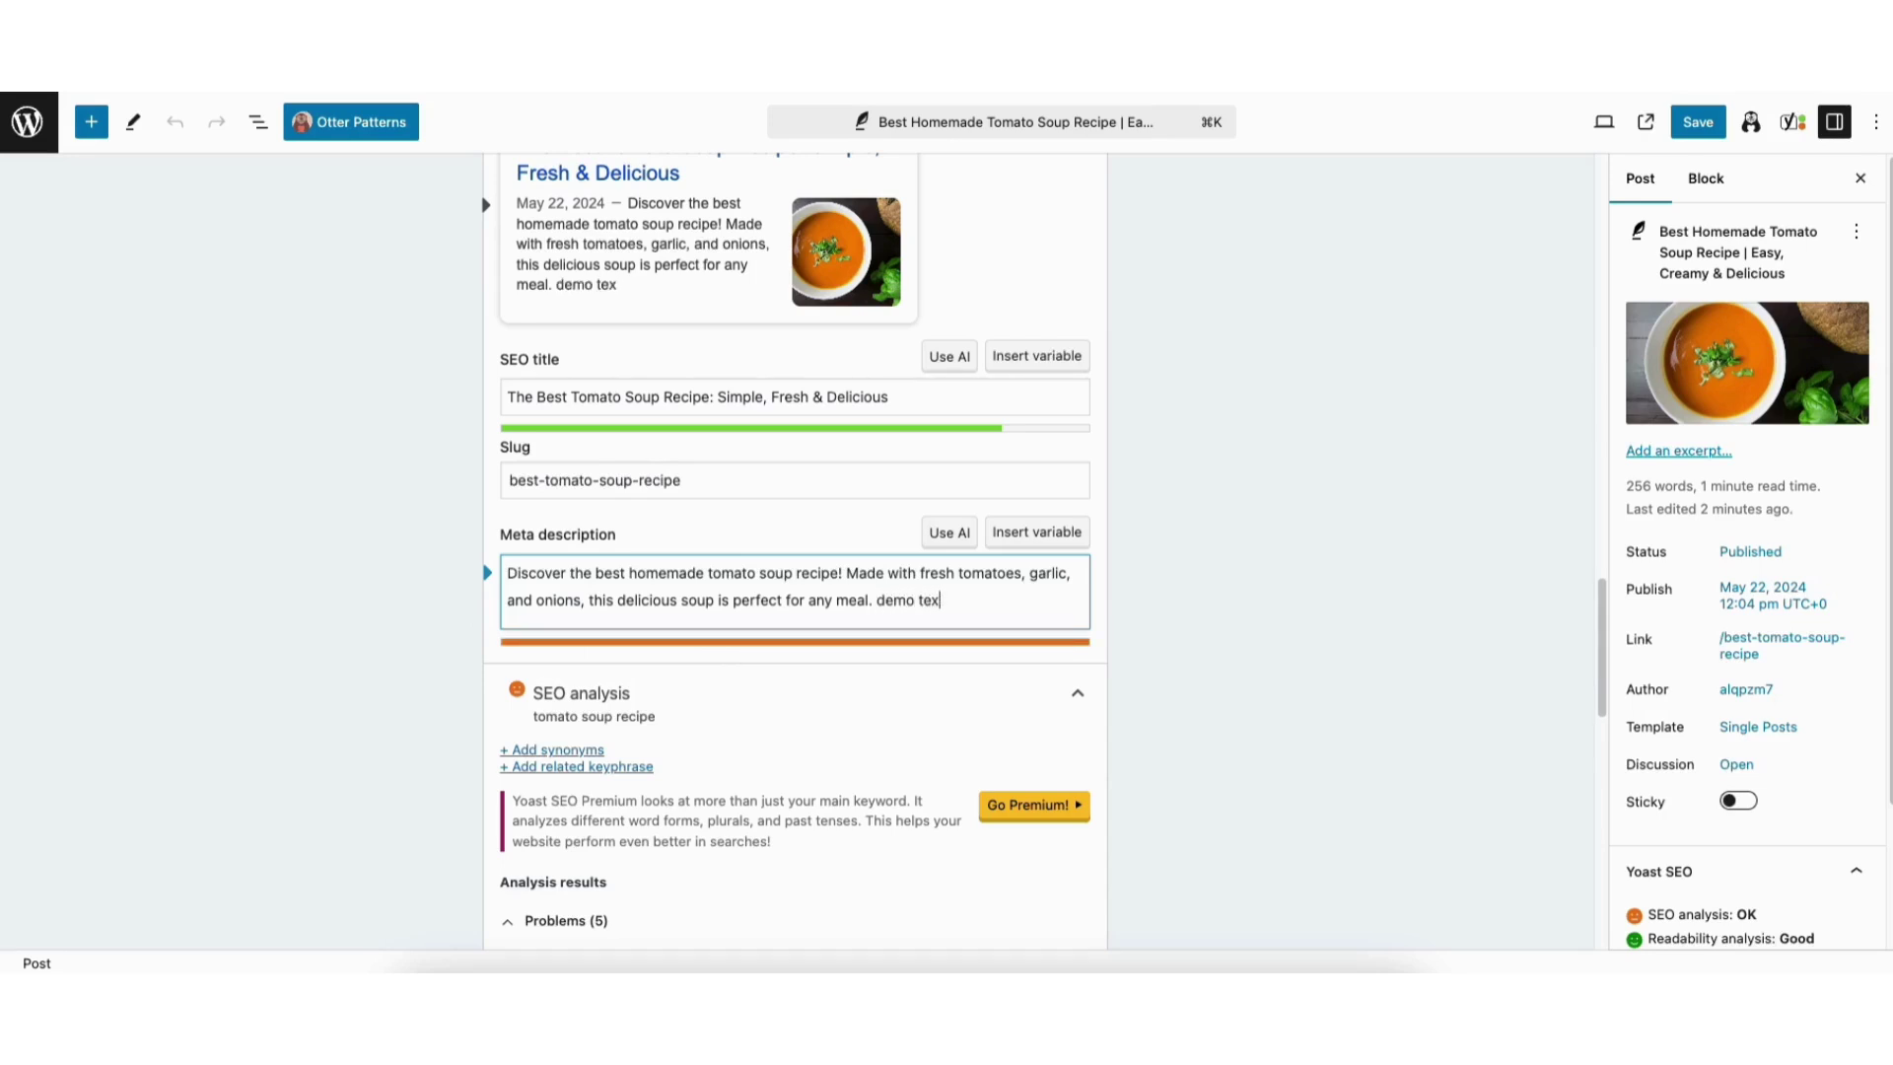
pyautogui.press('BackSpace')
pyautogui.press('BackSpace')
pyautogui.press('BackSpace')
pyautogui.press('BackSpace')
pyautogui.press('BackSpace')
pyautogui.press('BackSpace')
pyautogui.press('BackSpace')
pyautogui.press('BackSpace')
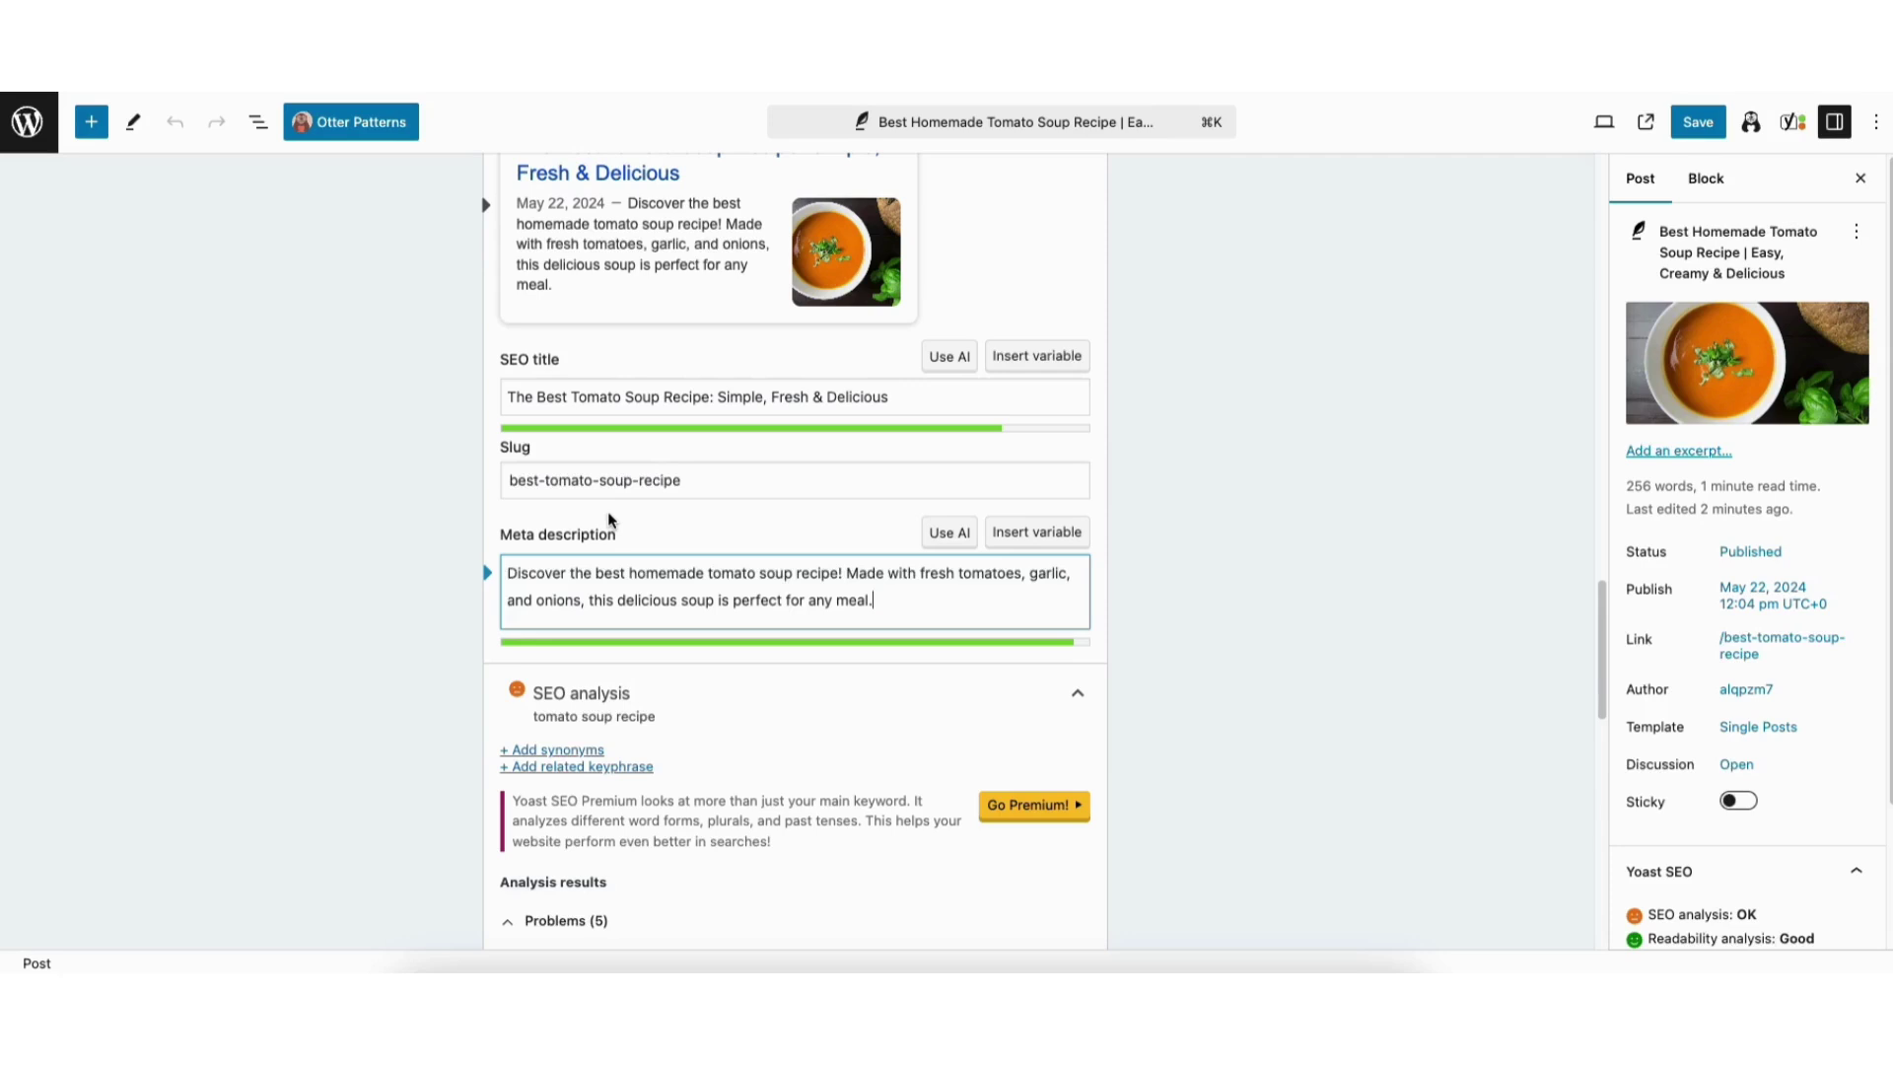
pyautogui.moveTo(1600, 595); pyautogui.dragTo(1593, 537)
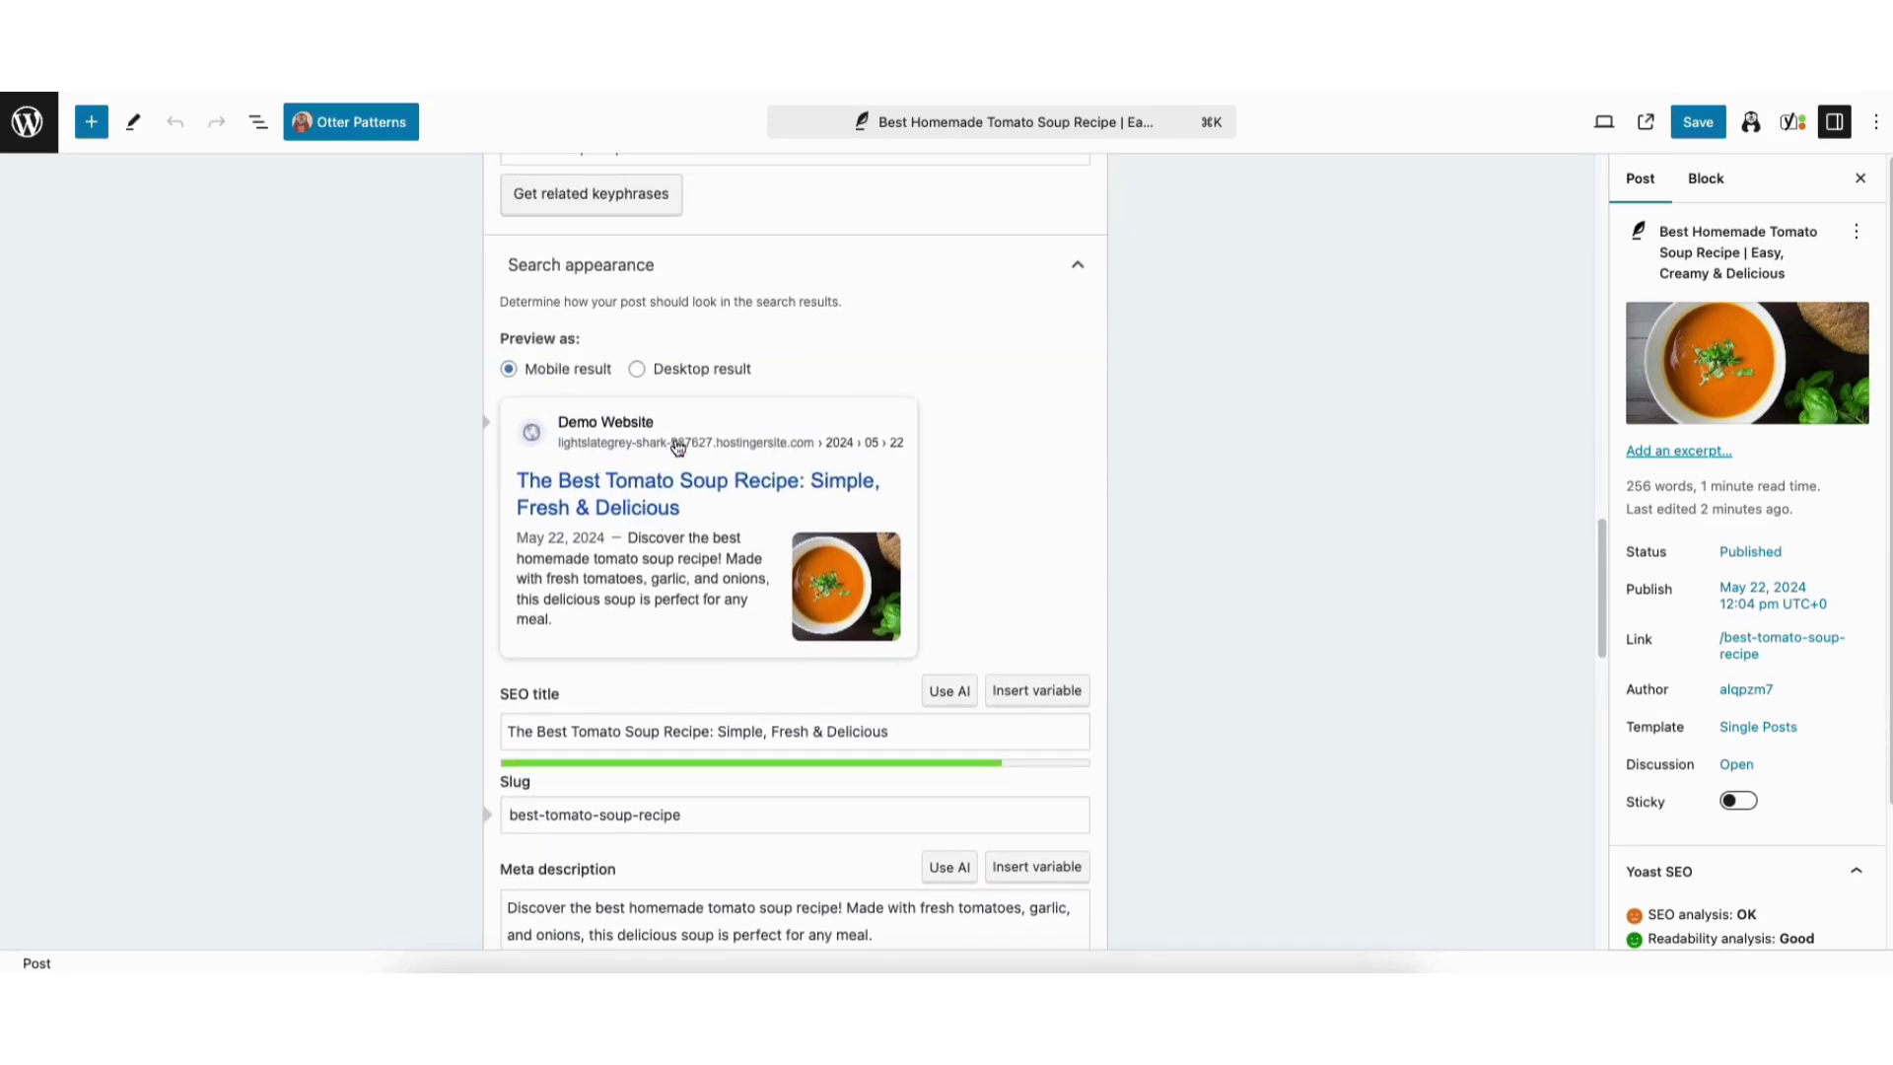
pyautogui.click(637, 370)
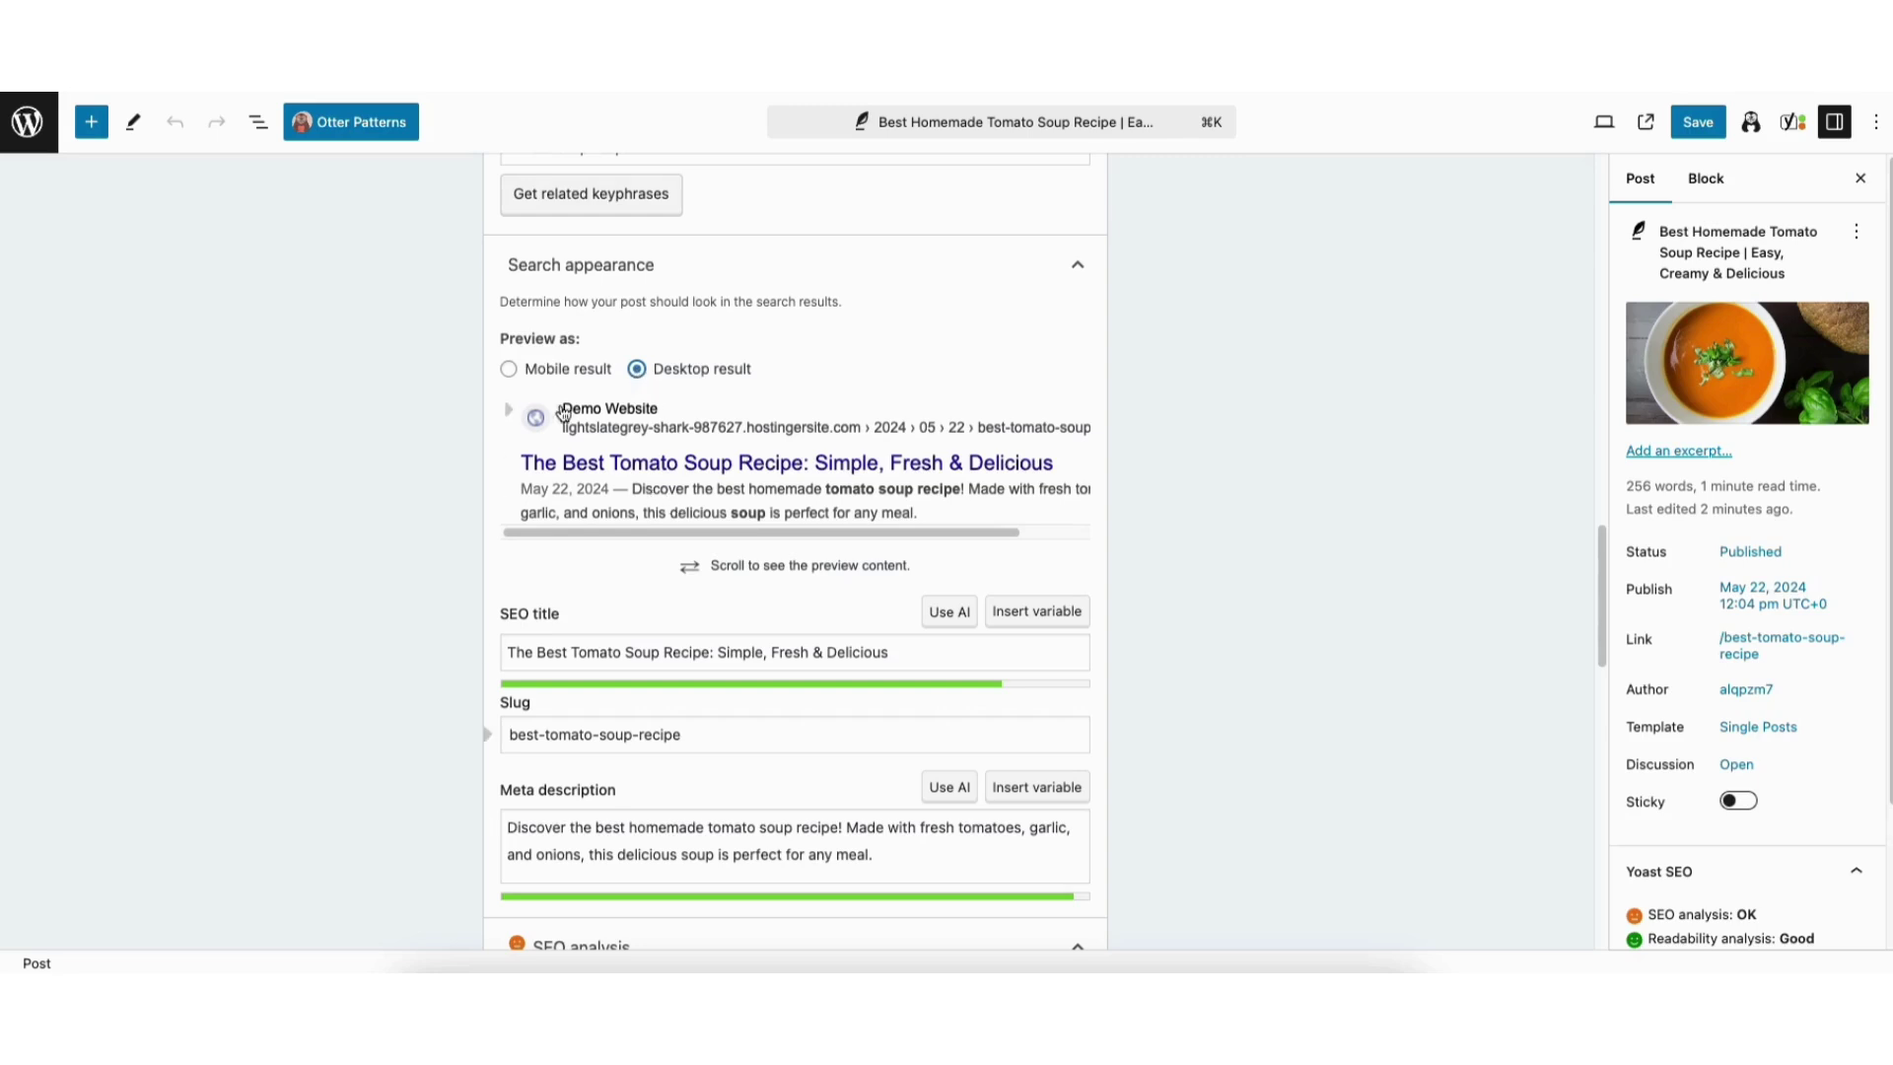
pyautogui.click(509, 369)
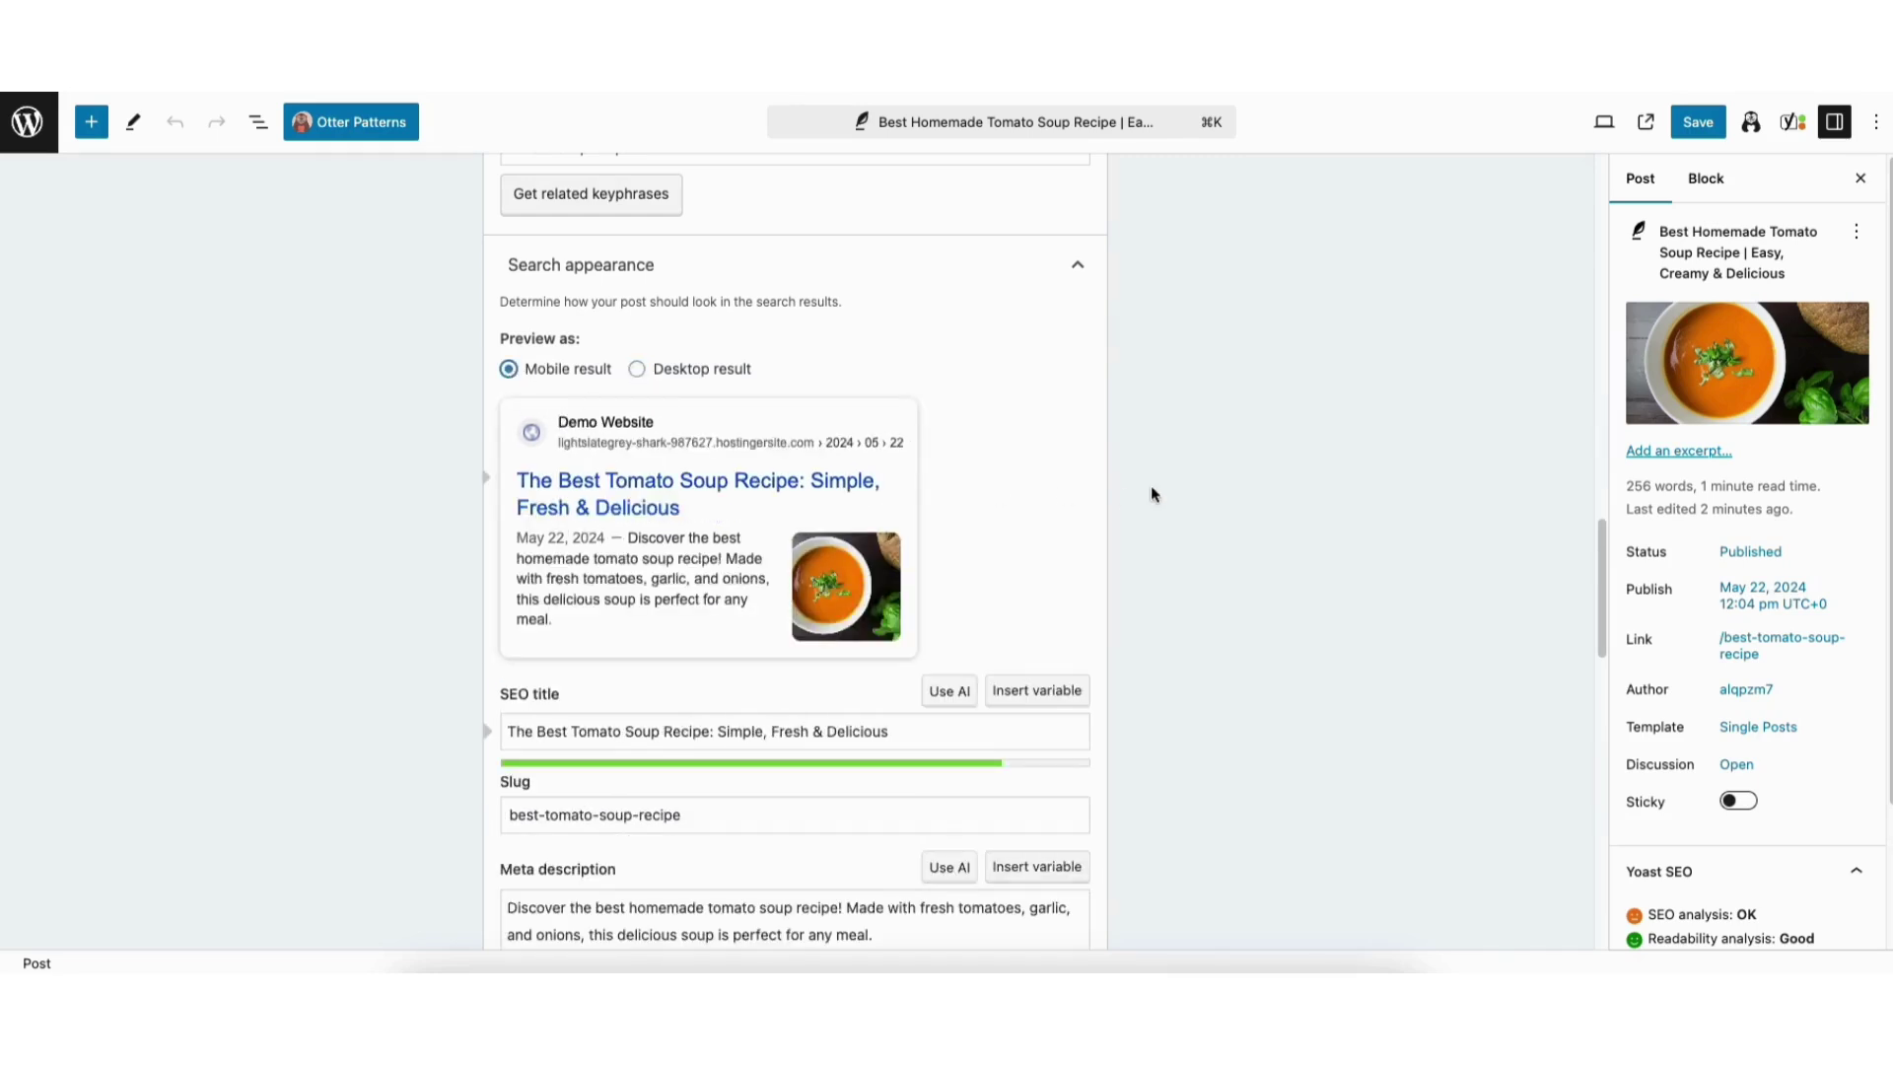
# Save the tomato soup post with its new Yoast SEO settings
pyautogui.click(1700, 124)
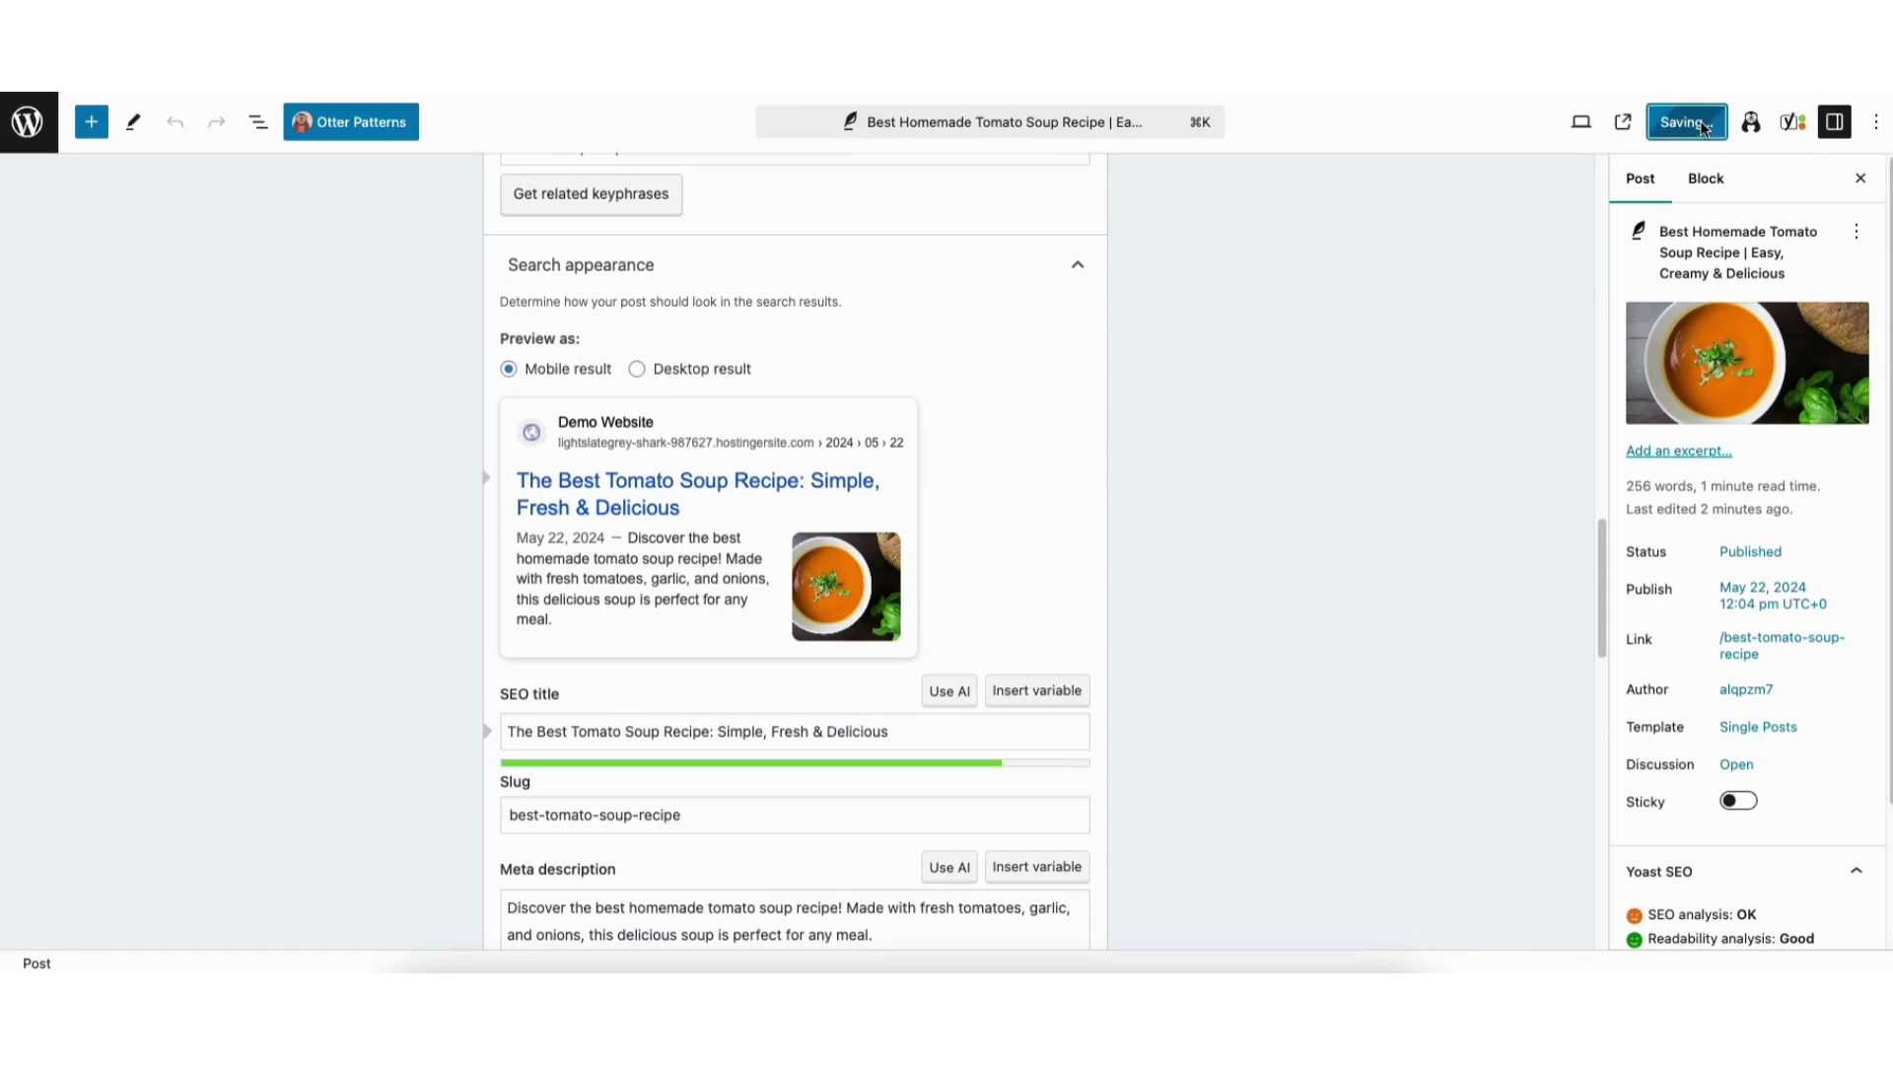